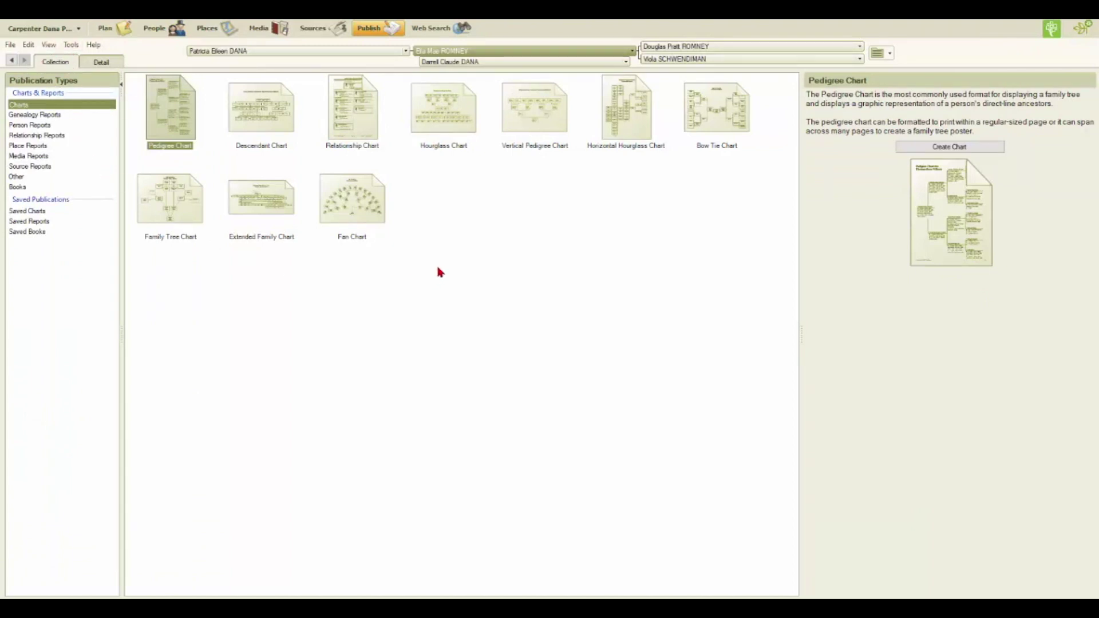
# - Create an Hourglass Chart and bring the primary individual's family boxes into view in the preview
pyautogui.click(454, 132)
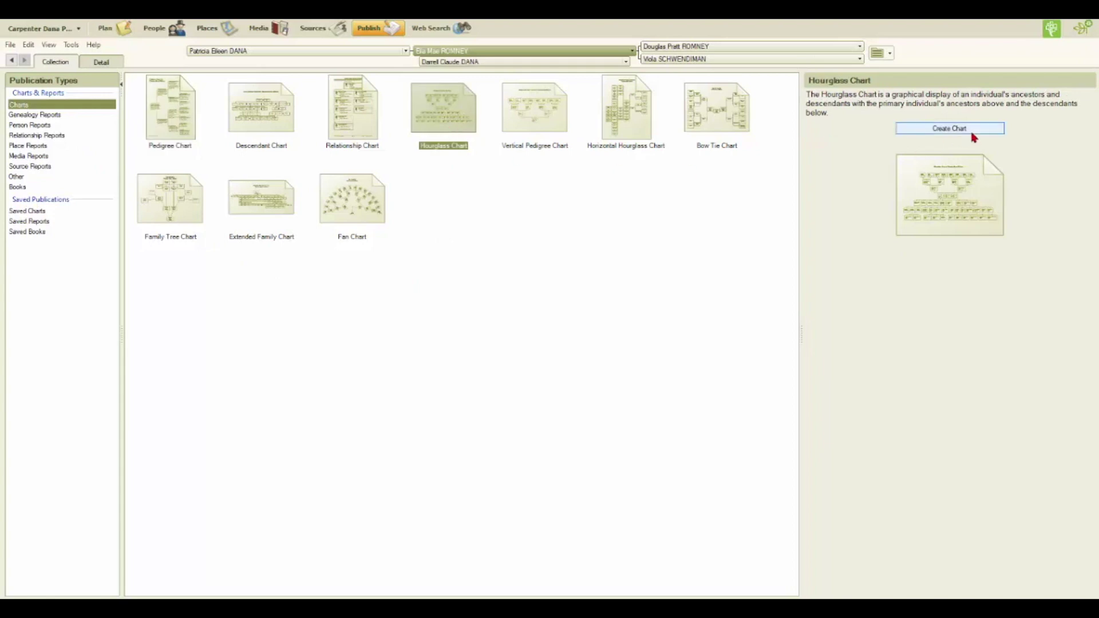
pyautogui.click(974, 129)
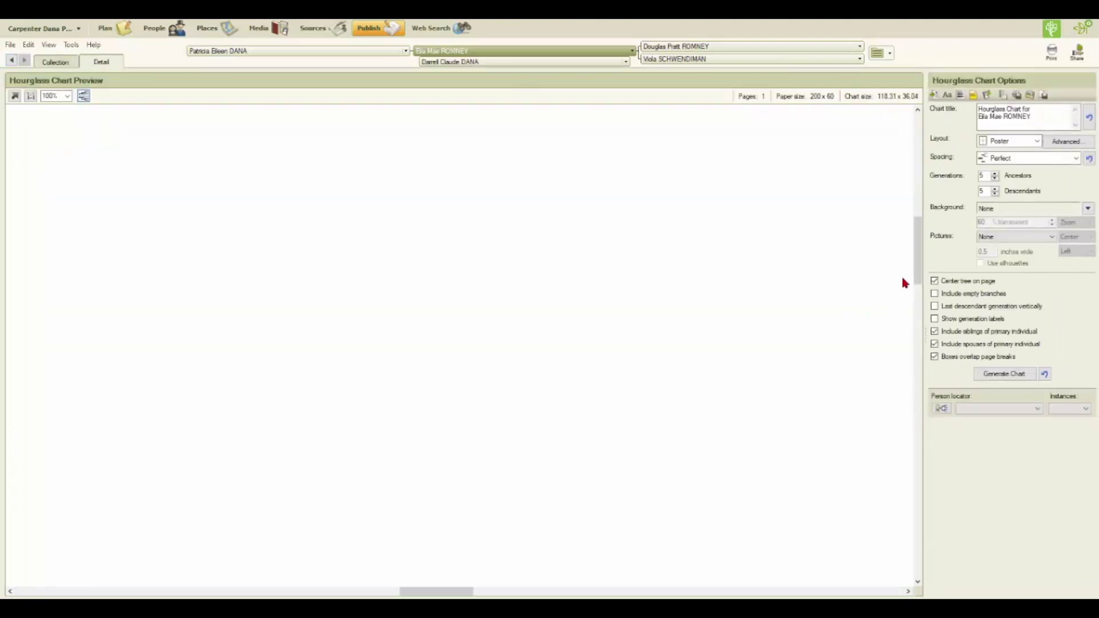
pyautogui.moveTo(918, 271); pyautogui.dragTo(914, 370)
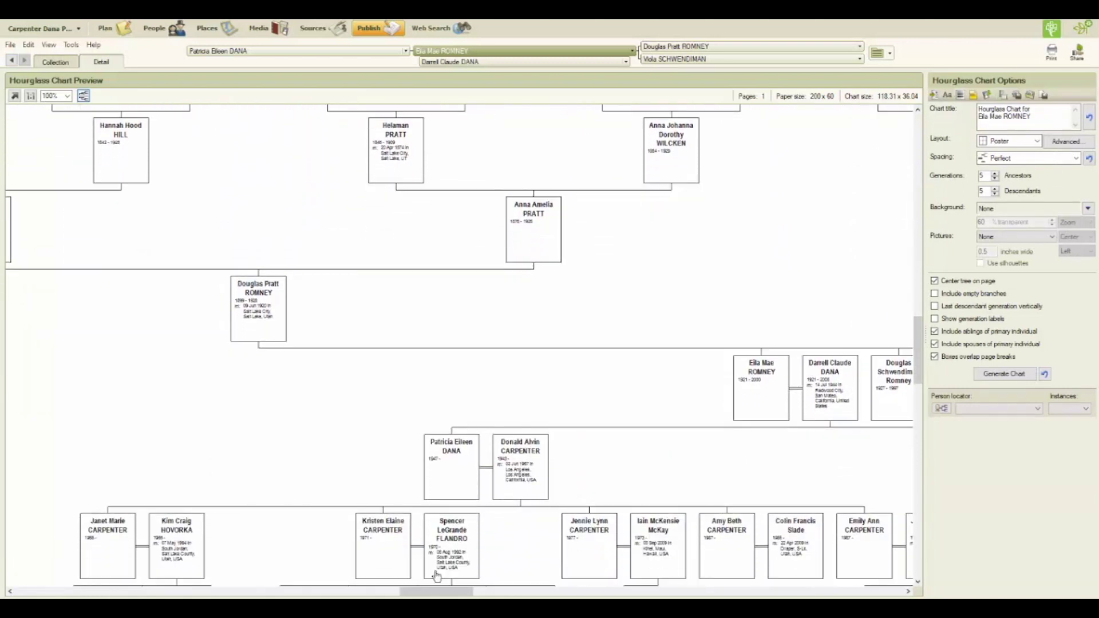
pyautogui.moveTo(441, 596); pyautogui.dragTo(468, 597)
pyautogui.scroll(-3, 484, 475)
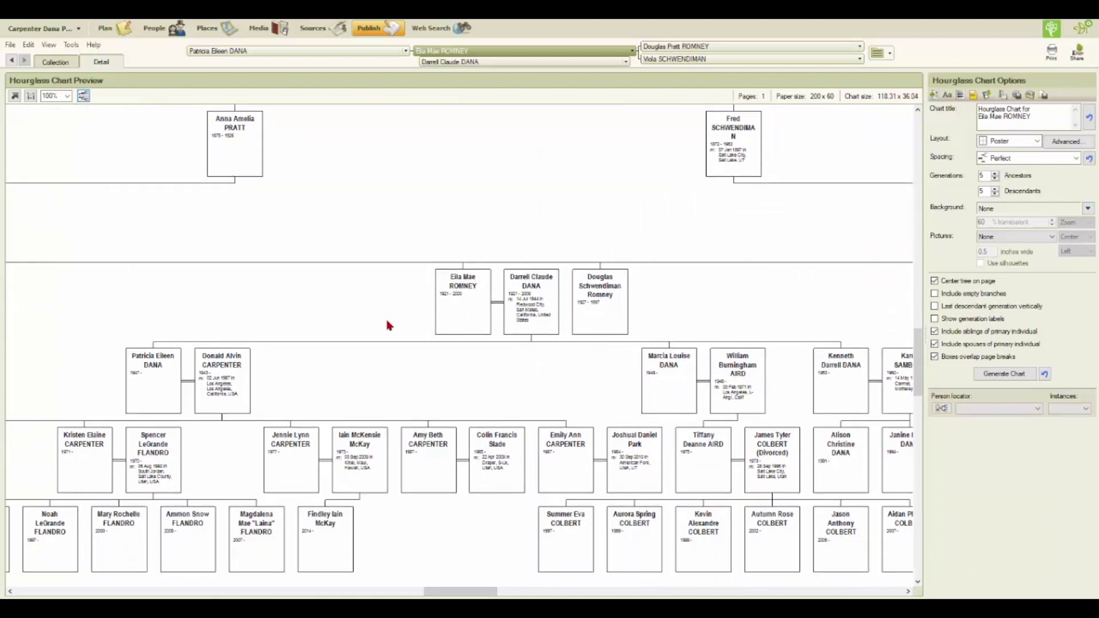
# - Set the chart preview zoom to 75% and view the ancestor and descendant generations around the primary individual
pyautogui.click(67, 95)
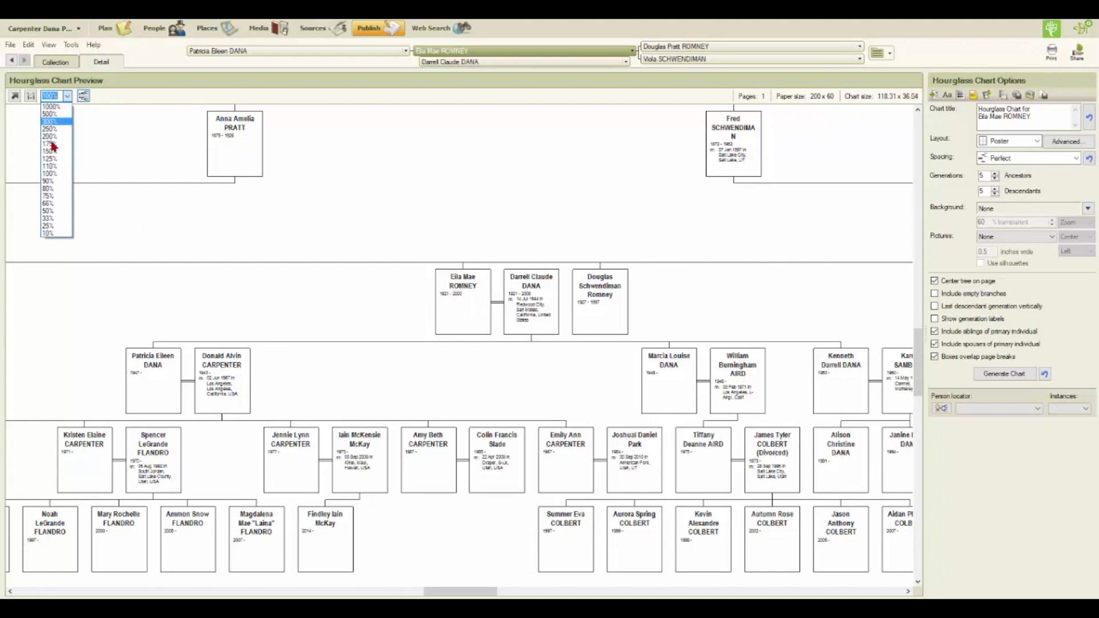
pyautogui.click(54, 197)
pyautogui.scroll(2, 367, 413)
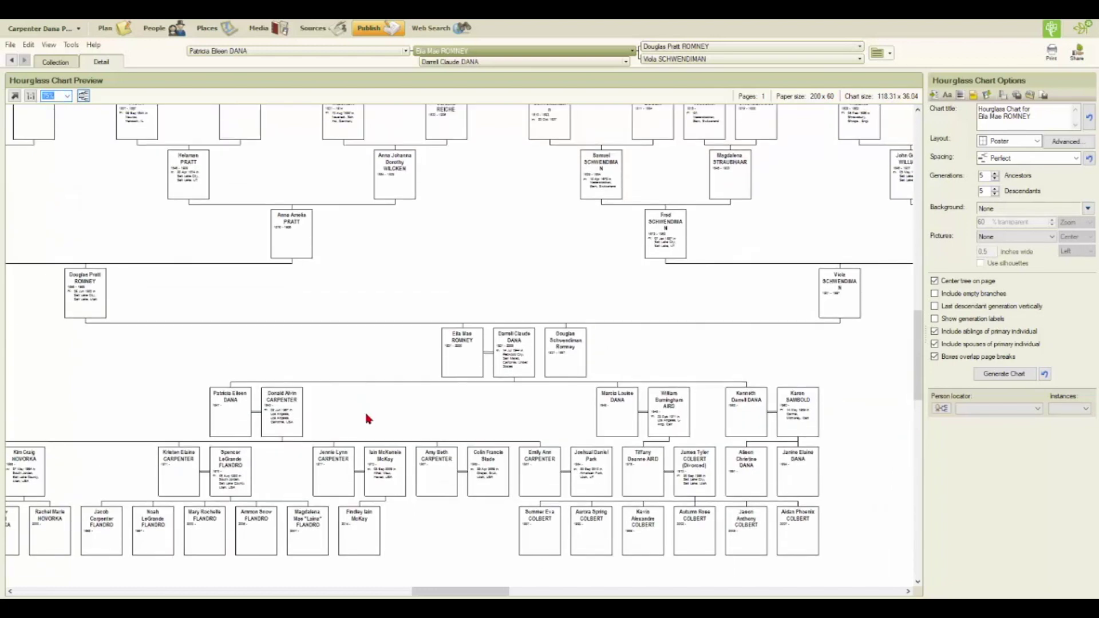
pyautogui.scroll(1, 355, 418)
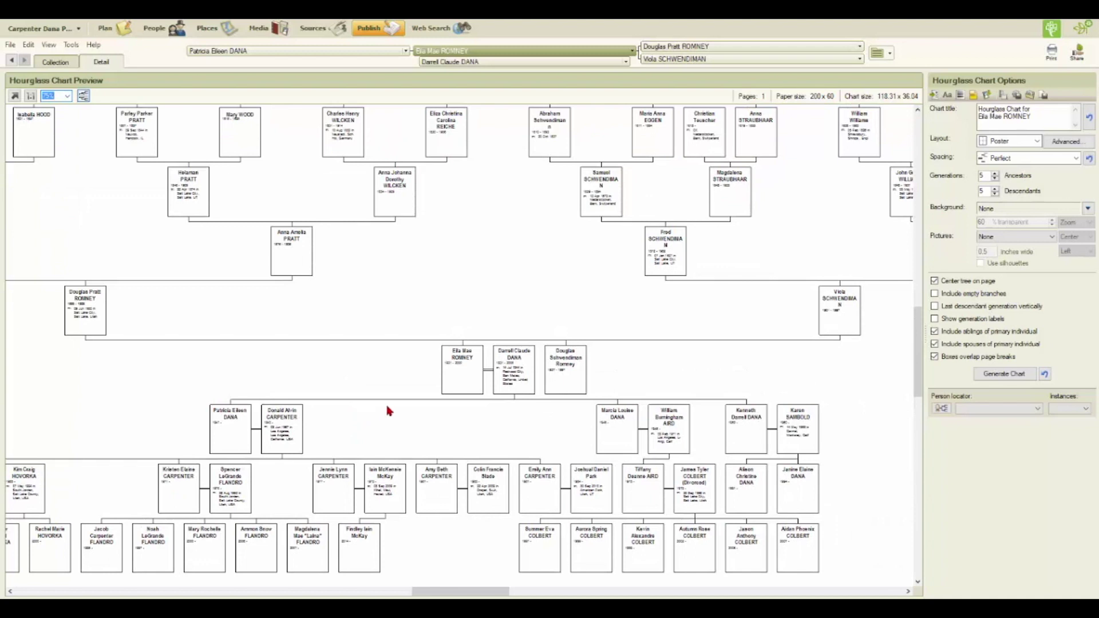
# - Add the Birth fact to the items included in the chart
pyautogui.click(935, 95)
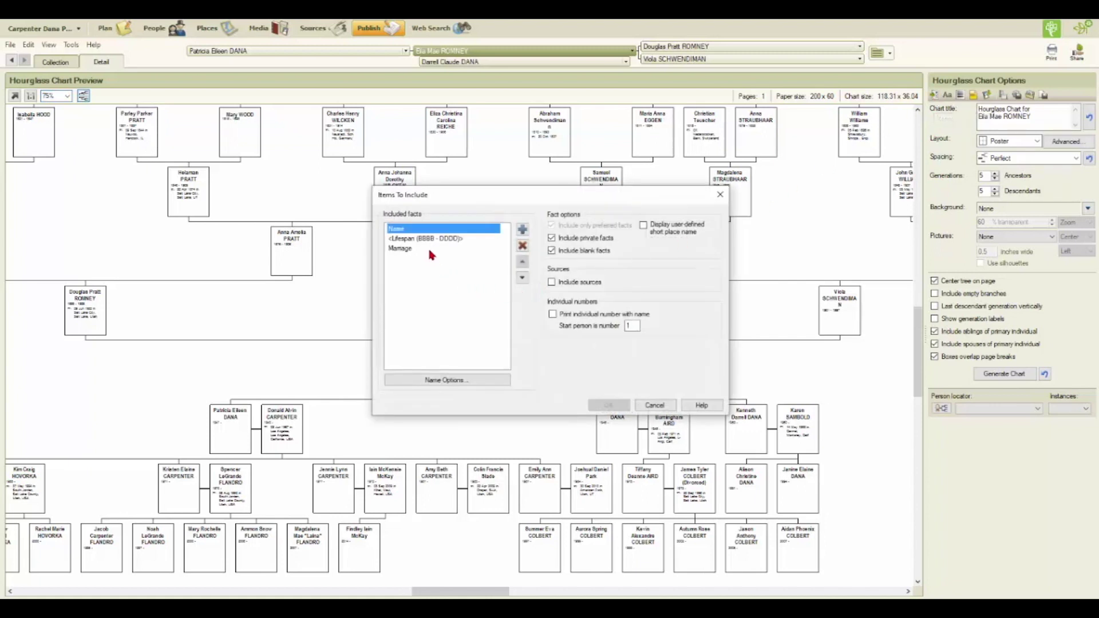
pyautogui.click(523, 231)
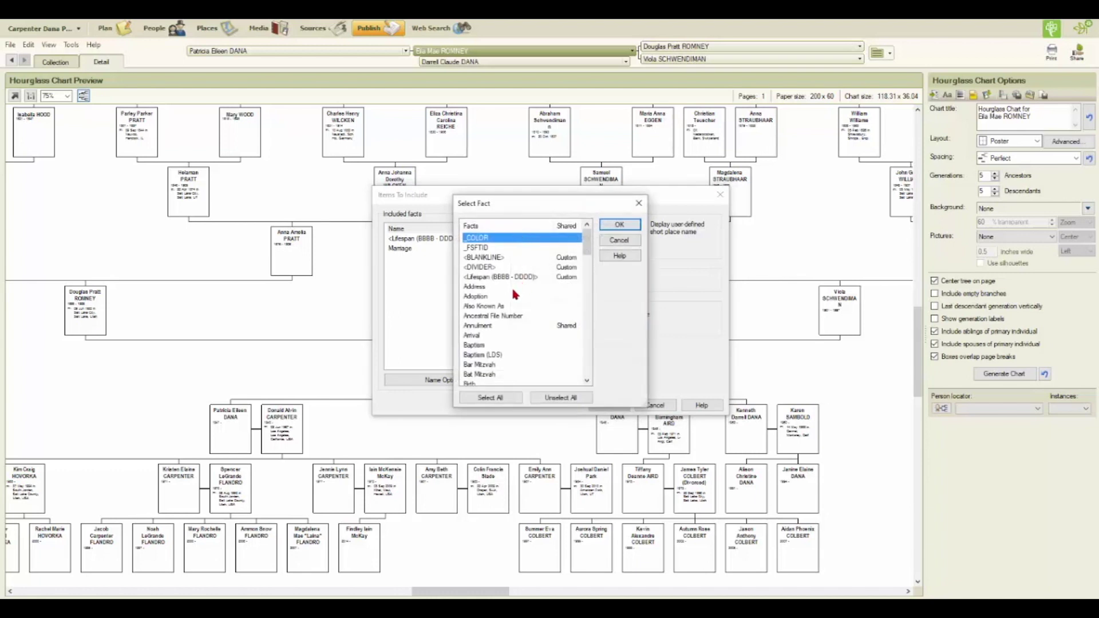
pyautogui.scroll(-2, 496, 318)
pyautogui.scroll(-1, 485, 316)
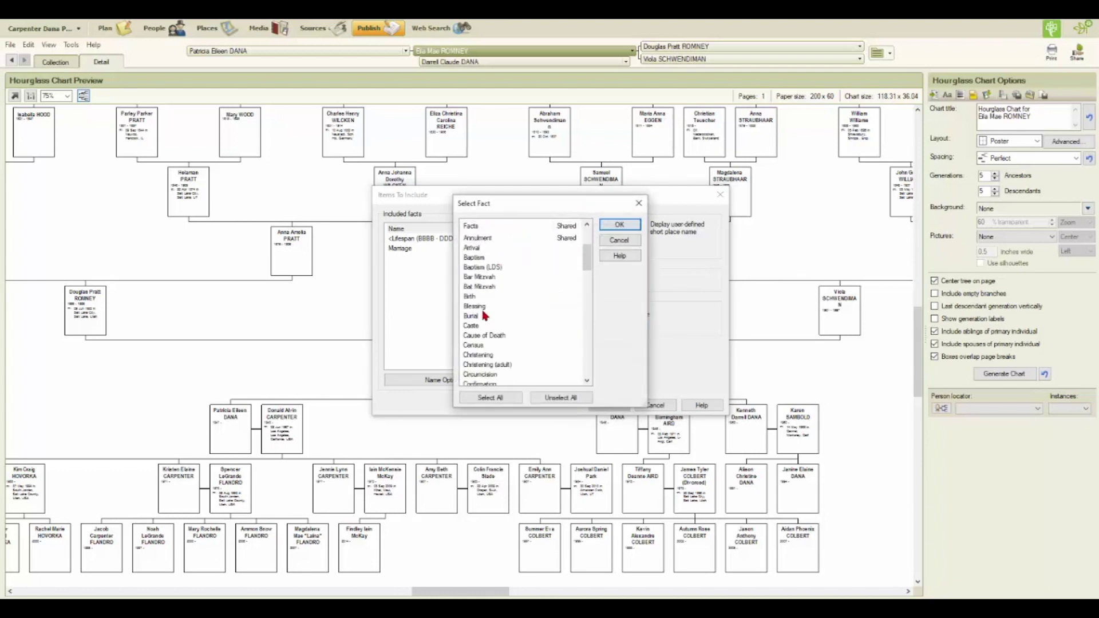
pyautogui.click(473, 297)
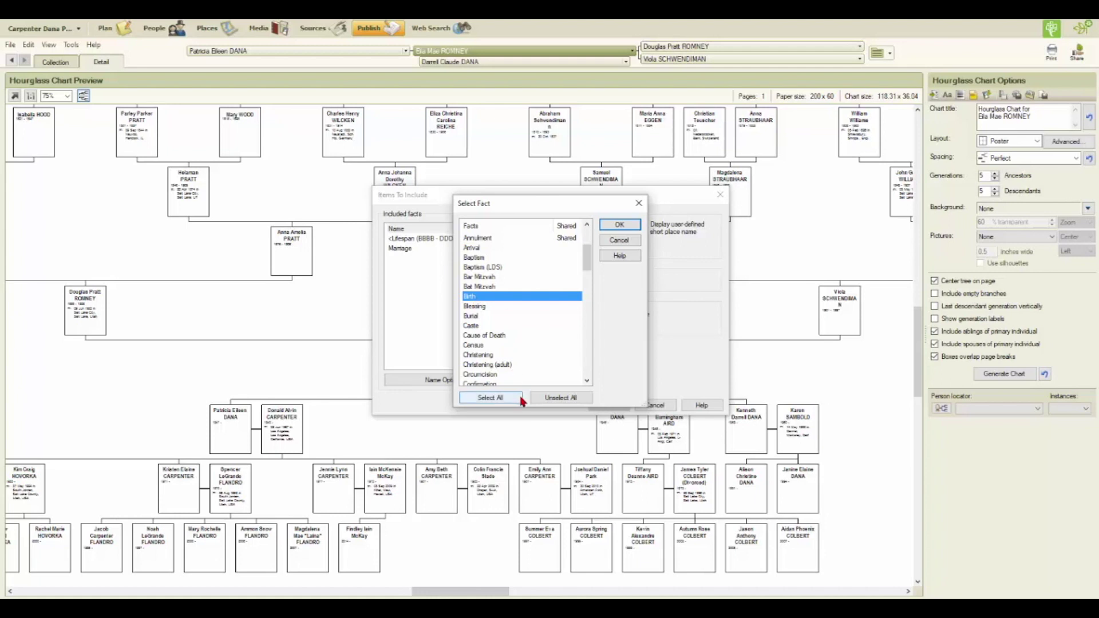
pyautogui.click(622, 229)
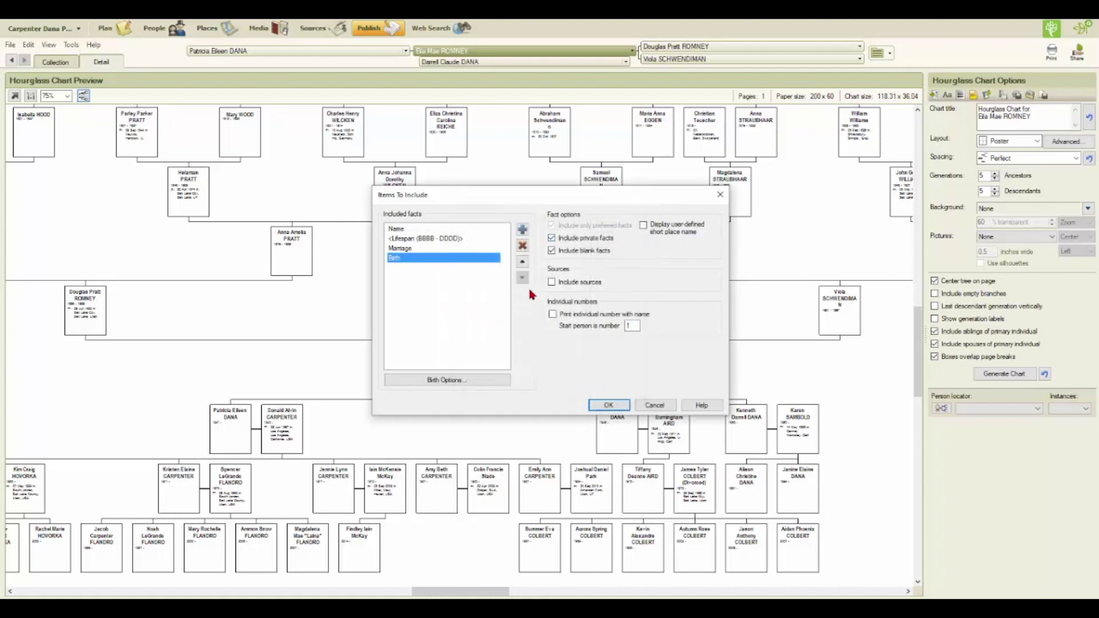
# - Add the Death fact to the chart's included facts
pyautogui.click(469, 248)
pyautogui.click(467, 258)
pyautogui.click(472, 239)
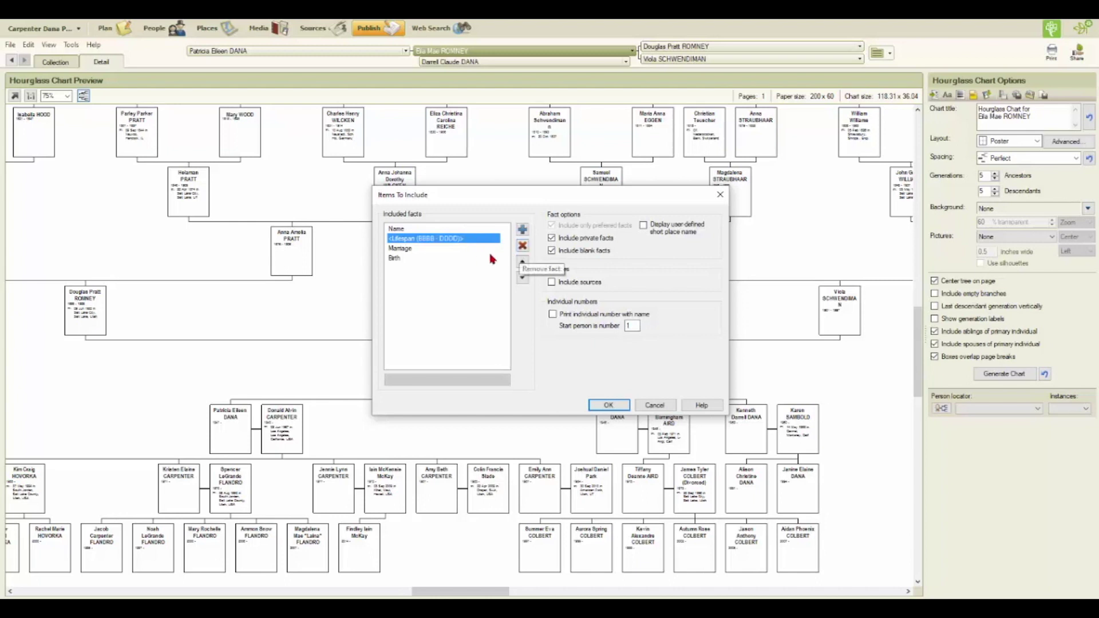
pyautogui.click(474, 259)
pyautogui.click(522, 230)
pyautogui.scroll(-5, 524, 330)
pyautogui.click(478, 326)
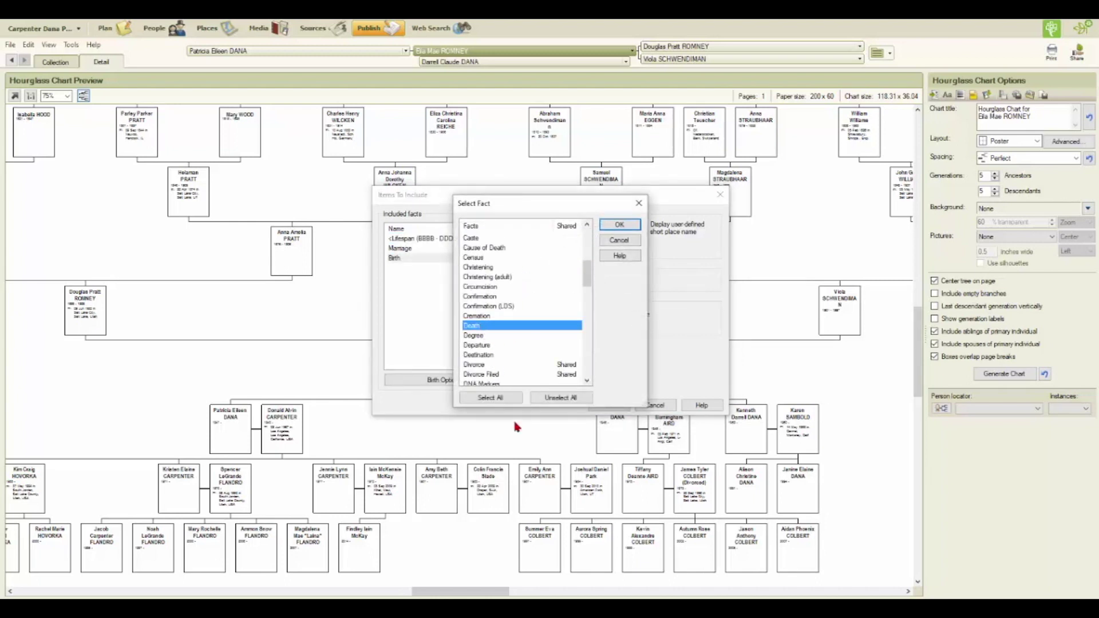
pyautogui.click(619, 225)
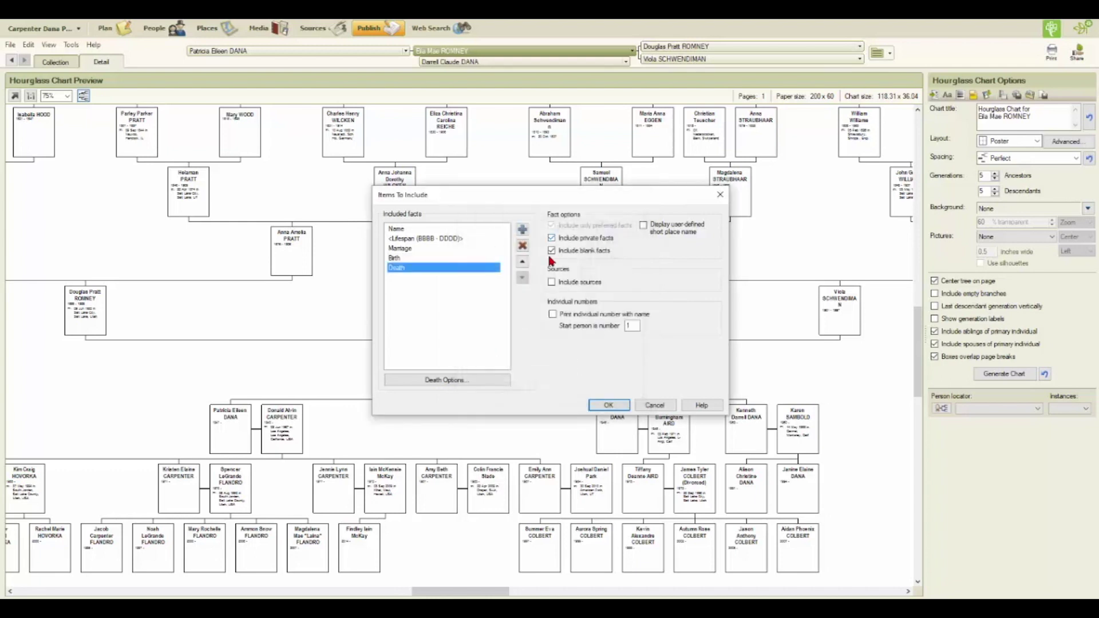
# - Remove the Lifespan fact, place Marriage between Birth and Death in the included facts, and apply the changes
pyautogui.click(458, 239)
pyautogui.click(522, 246)
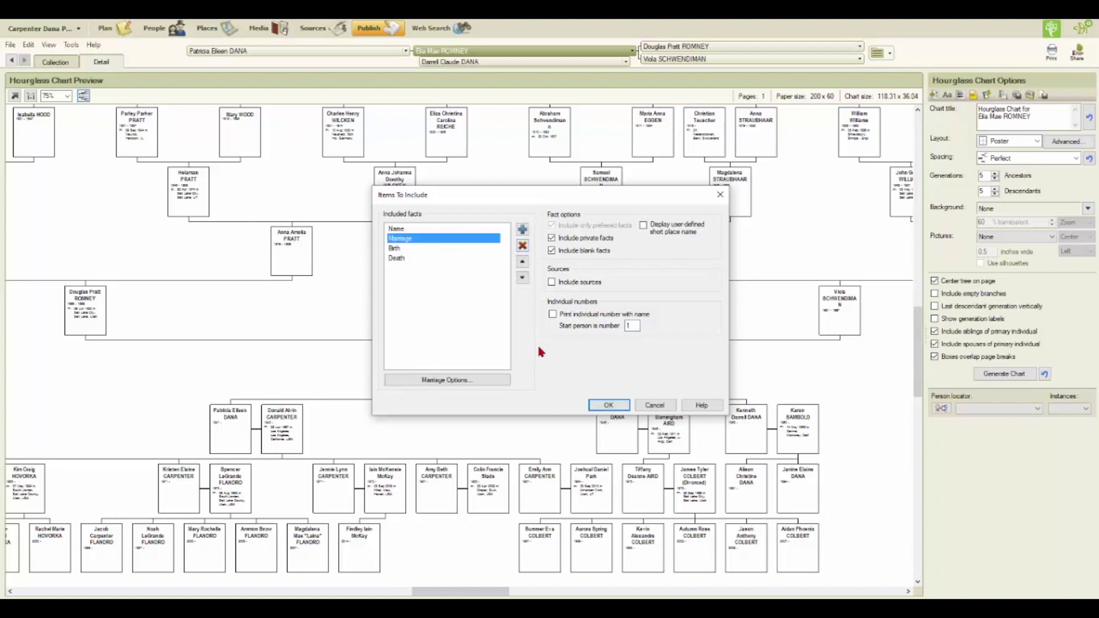
pyautogui.click(401, 249)
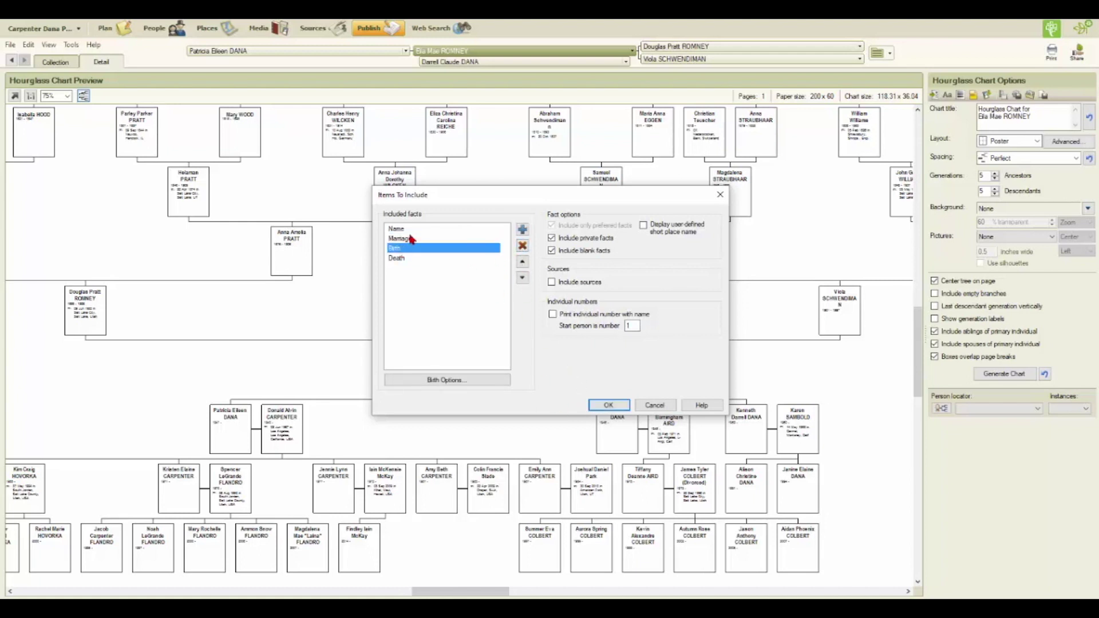
pyautogui.click(411, 240)
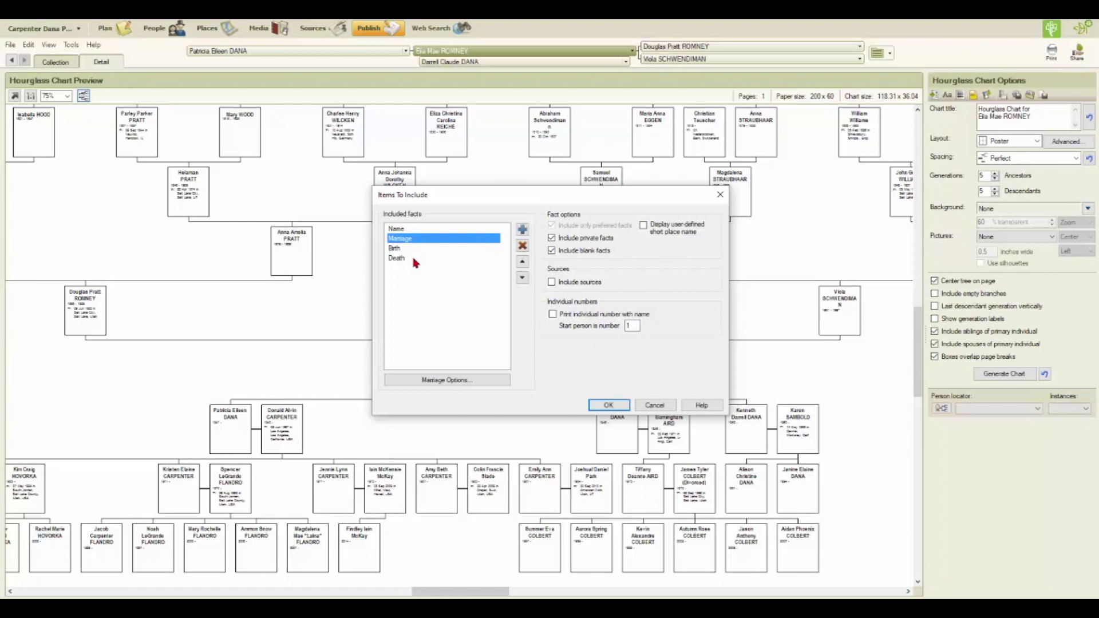
pyautogui.click(522, 278)
pyautogui.click(522, 278)
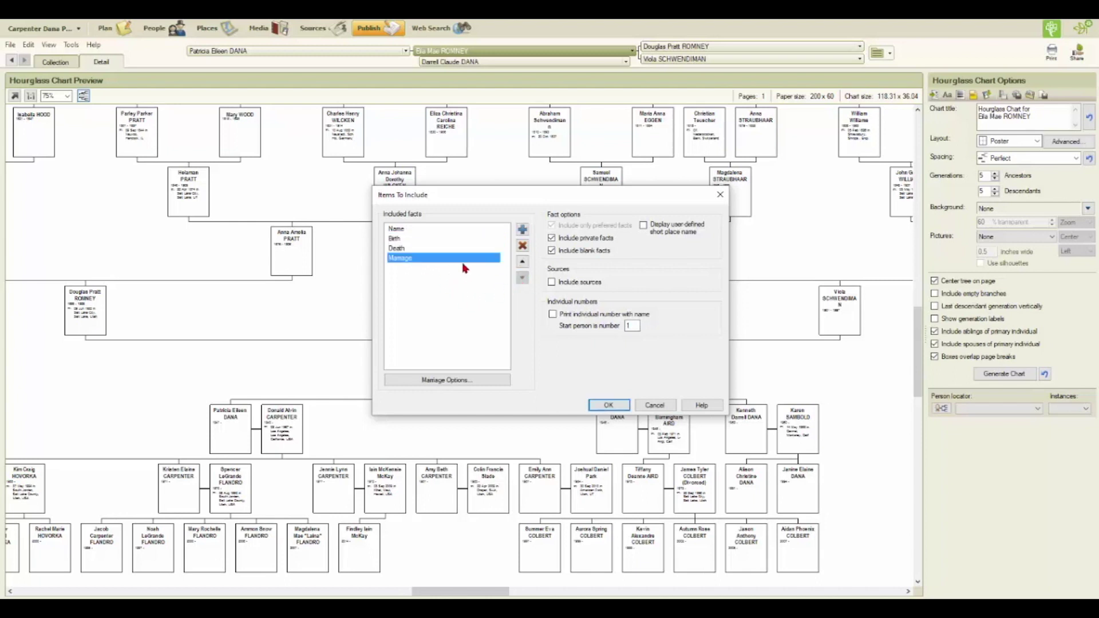
pyautogui.click(522, 261)
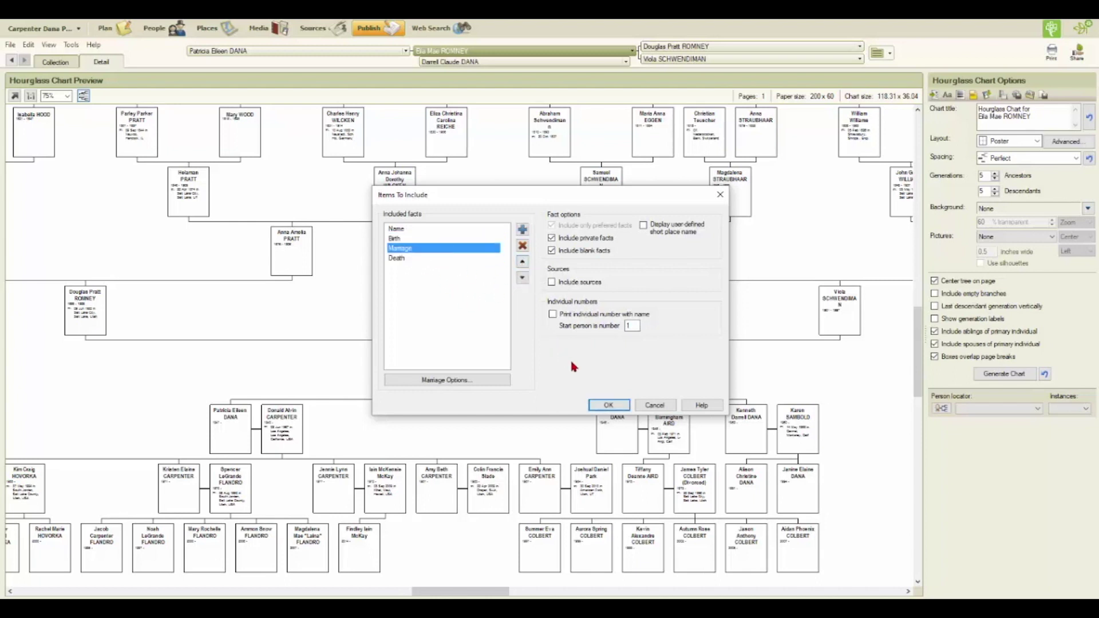
pyautogui.click(604, 405)
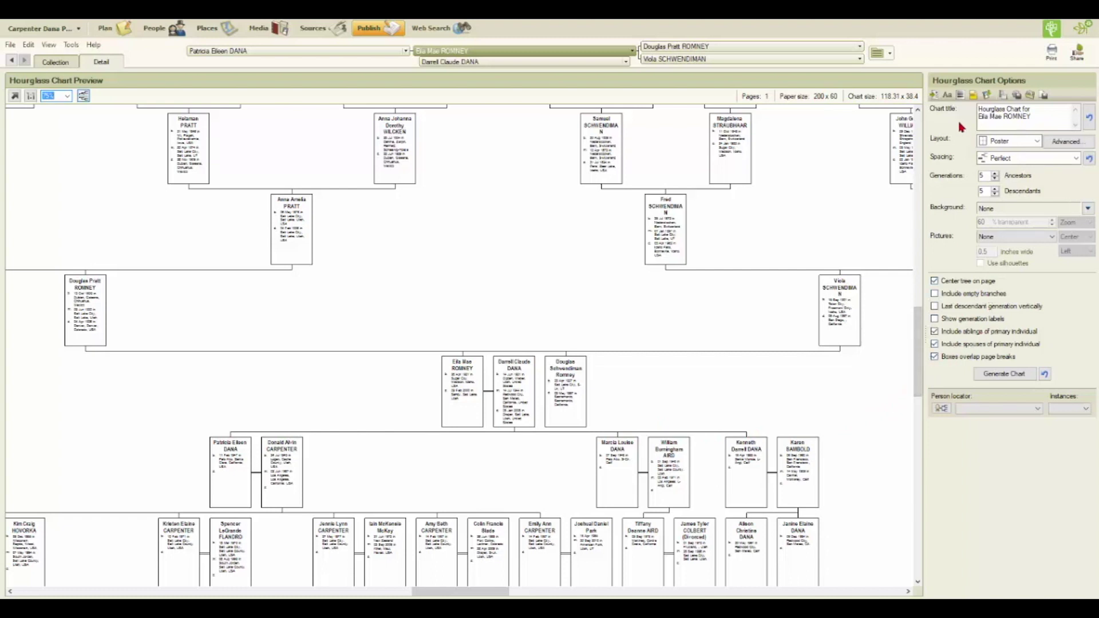
# - Change the font of the chart's Name item to Arial, keeping size 10
pyautogui.click(948, 97)
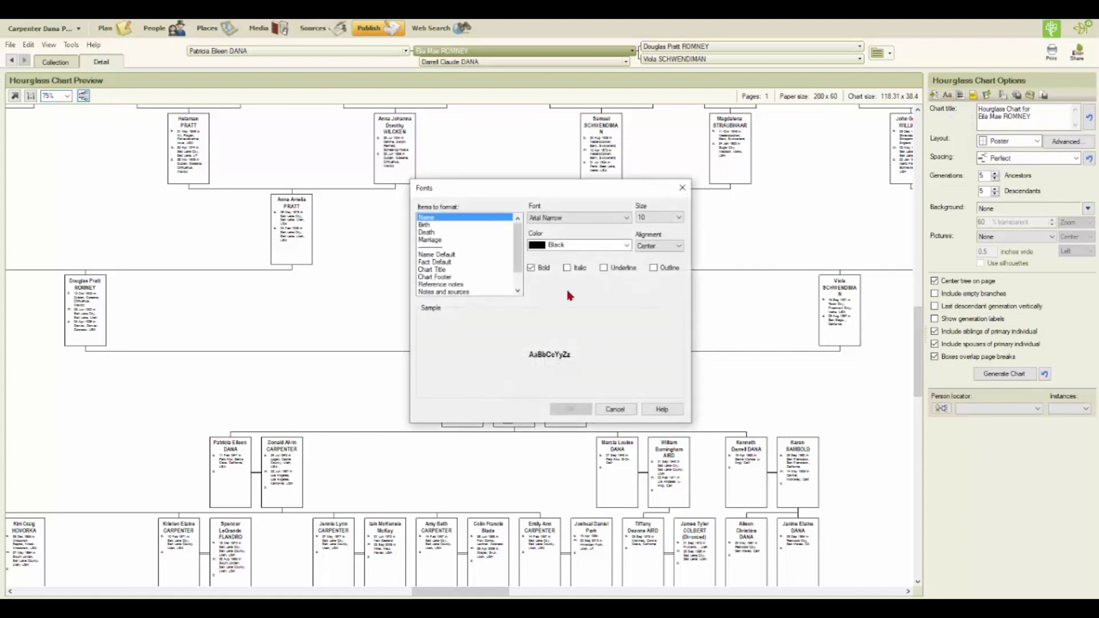
pyautogui.click(678, 217)
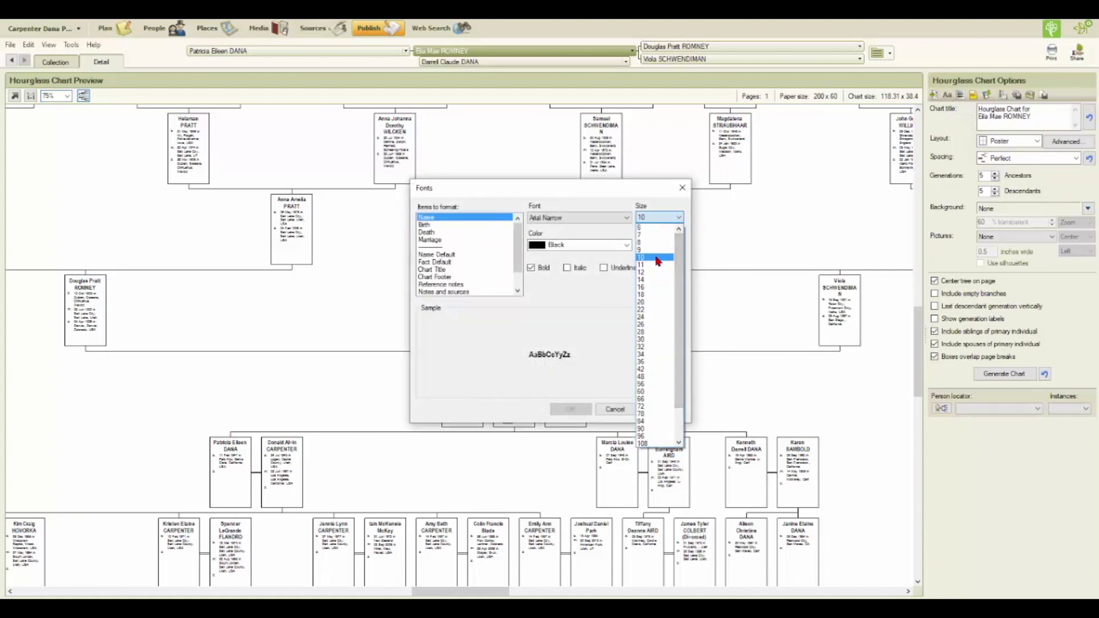
pyautogui.click(657, 258)
pyautogui.click(599, 220)
pyautogui.scroll(6, 584, 255)
pyautogui.click(583, 257)
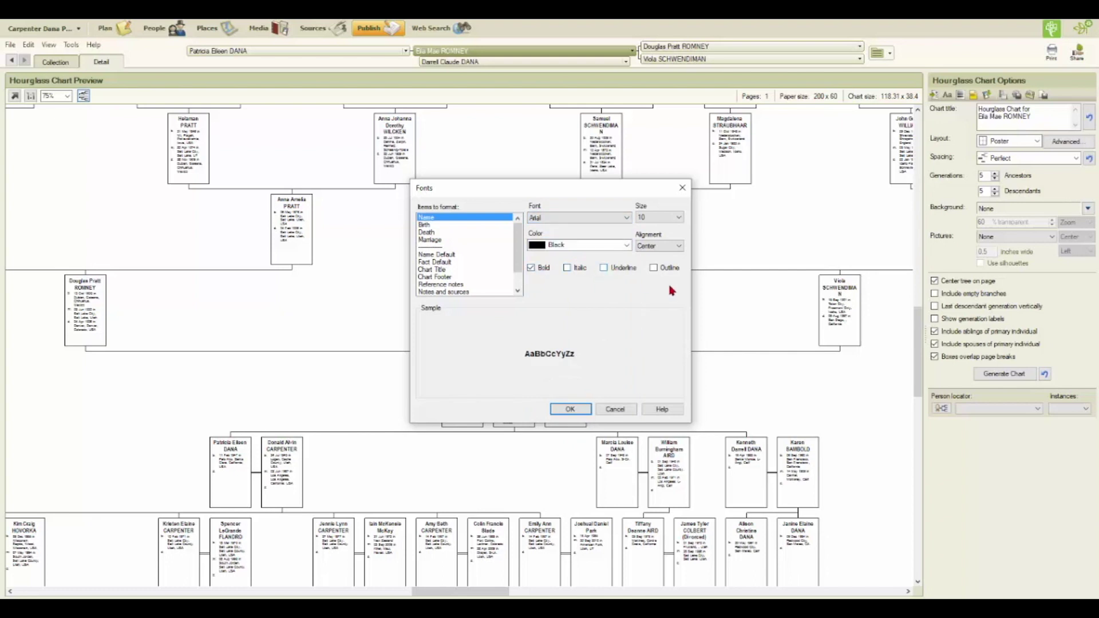
pyautogui.click(581, 410)
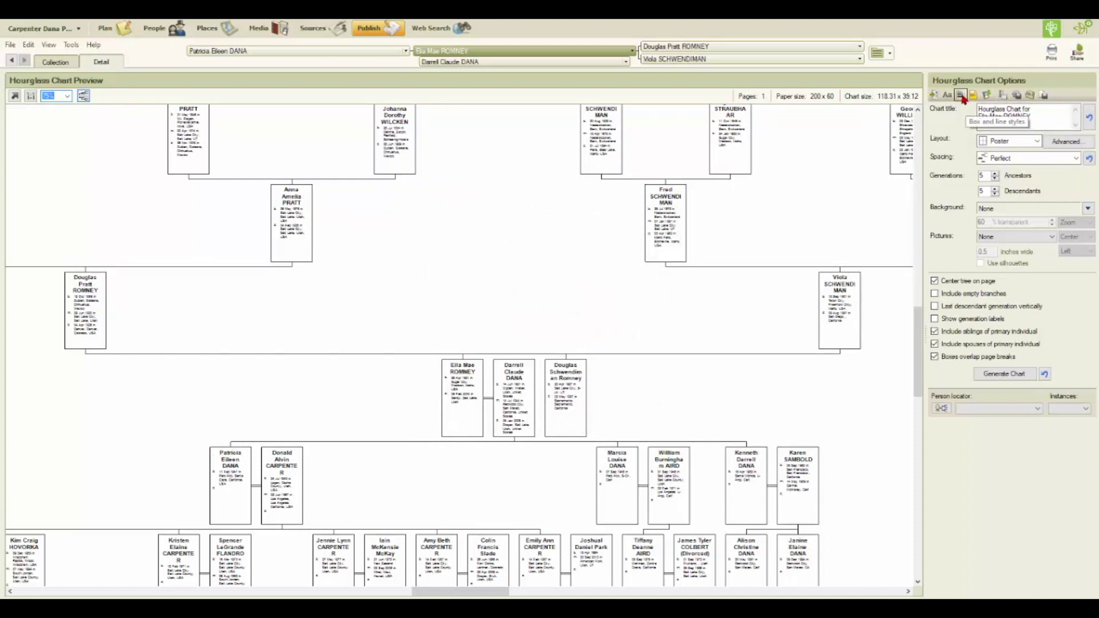
# - Set the poster layout's initial box width to 1.02
pyautogui.click(960, 95)
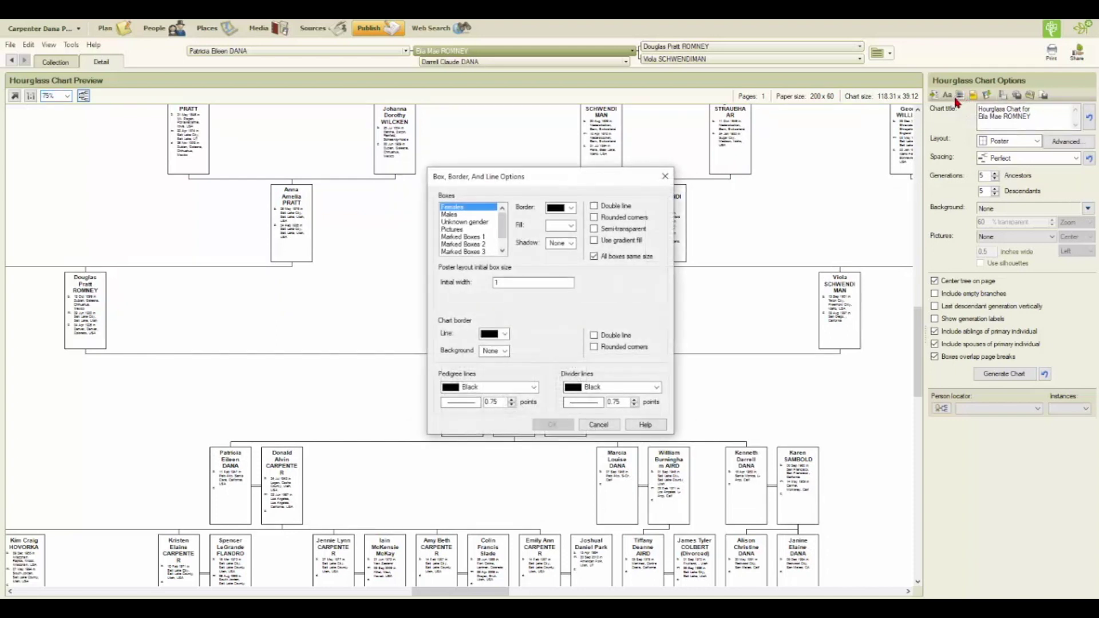
pyautogui.click(564, 282)
pyautogui.write('.02')
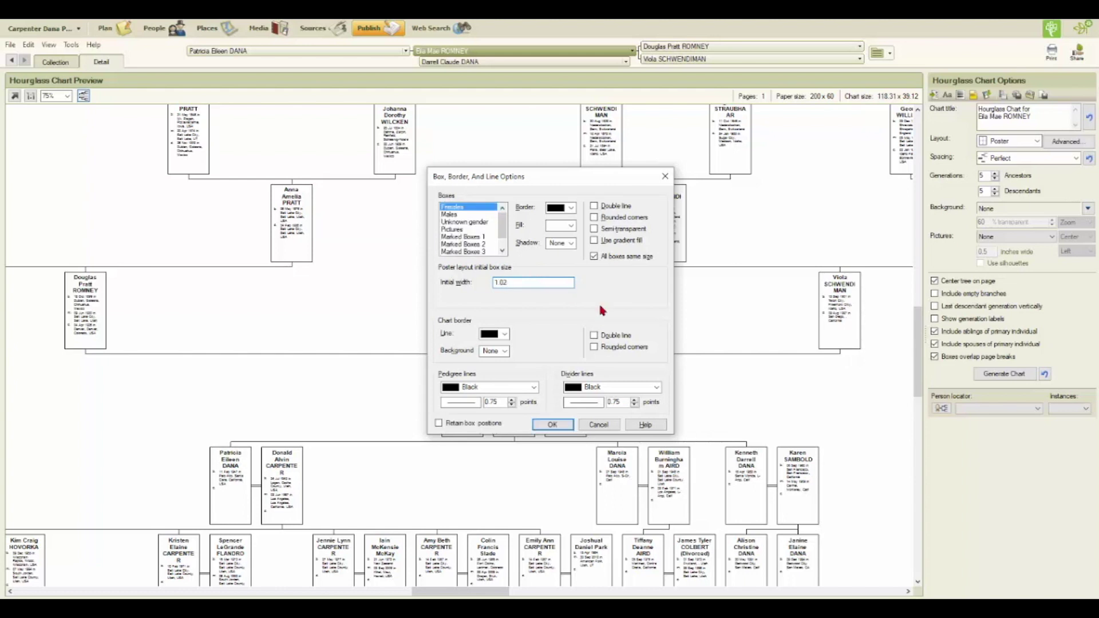
pyautogui.click(551, 425)
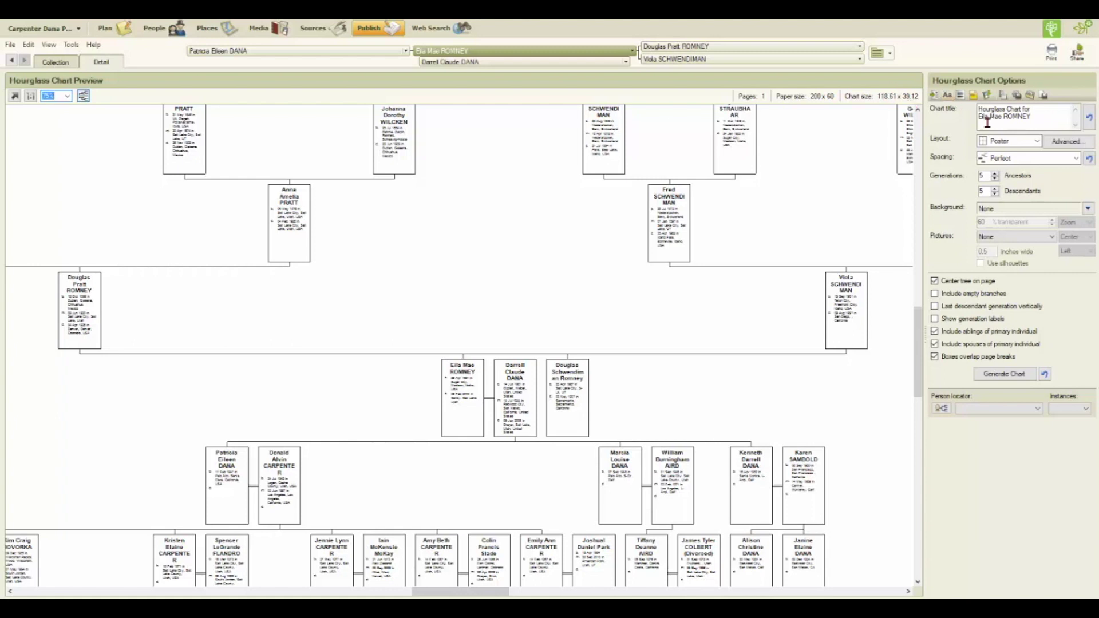
# - Try the Collapsed and Squished chart spacing and return the spacing to Perfect
pyautogui.click(1035, 163)
pyautogui.click(1023, 181)
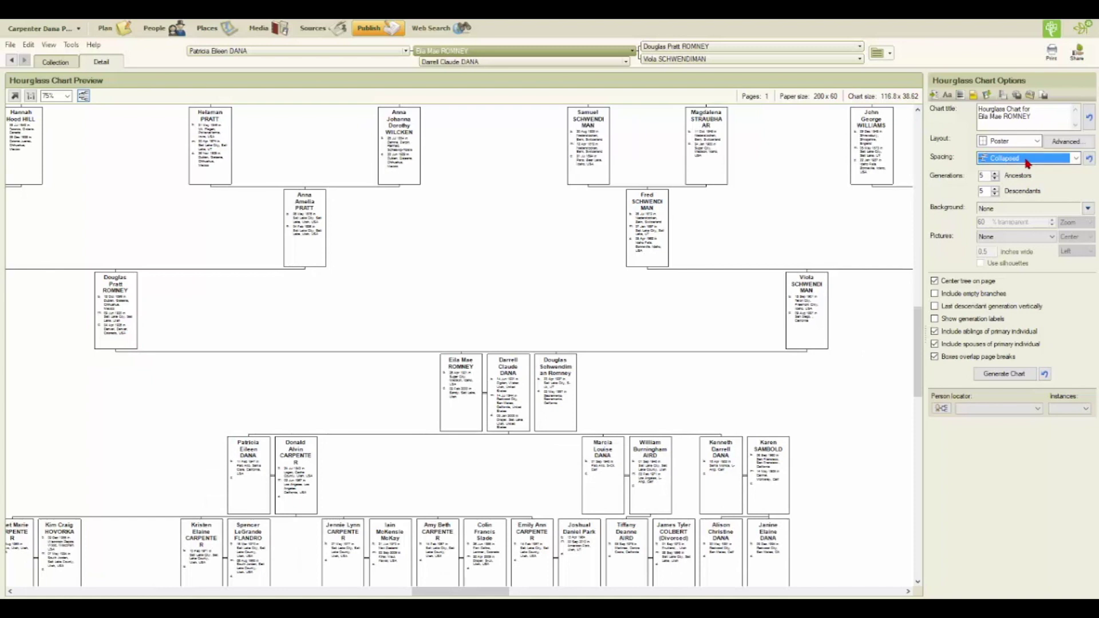
pyautogui.click(1028, 164)
pyautogui.click(1029, 189)
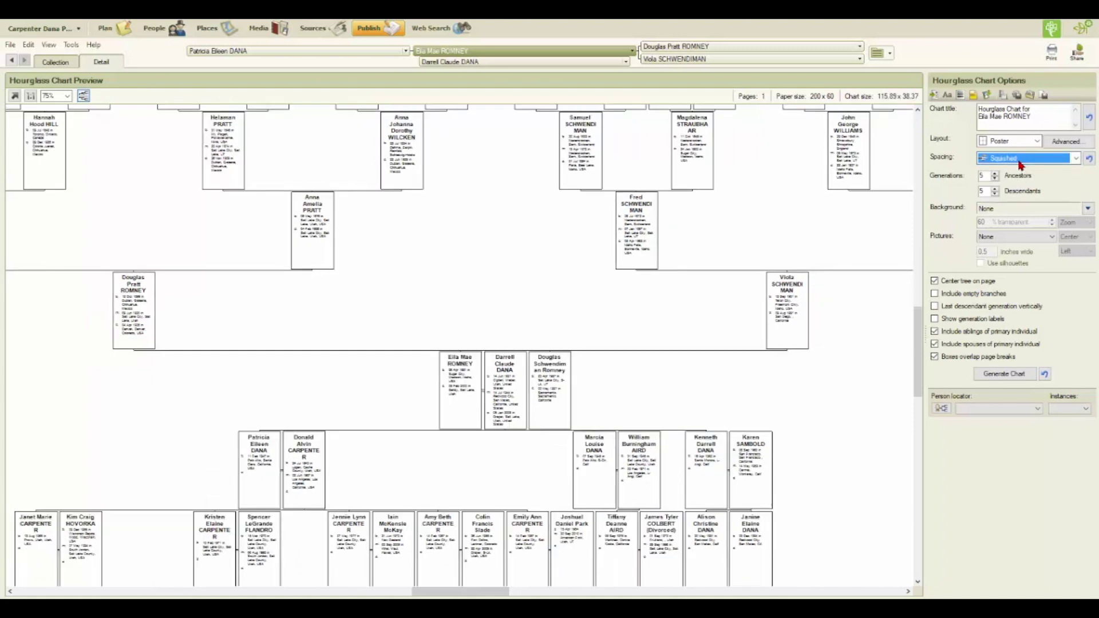
pyautogui.click(1022, 160)
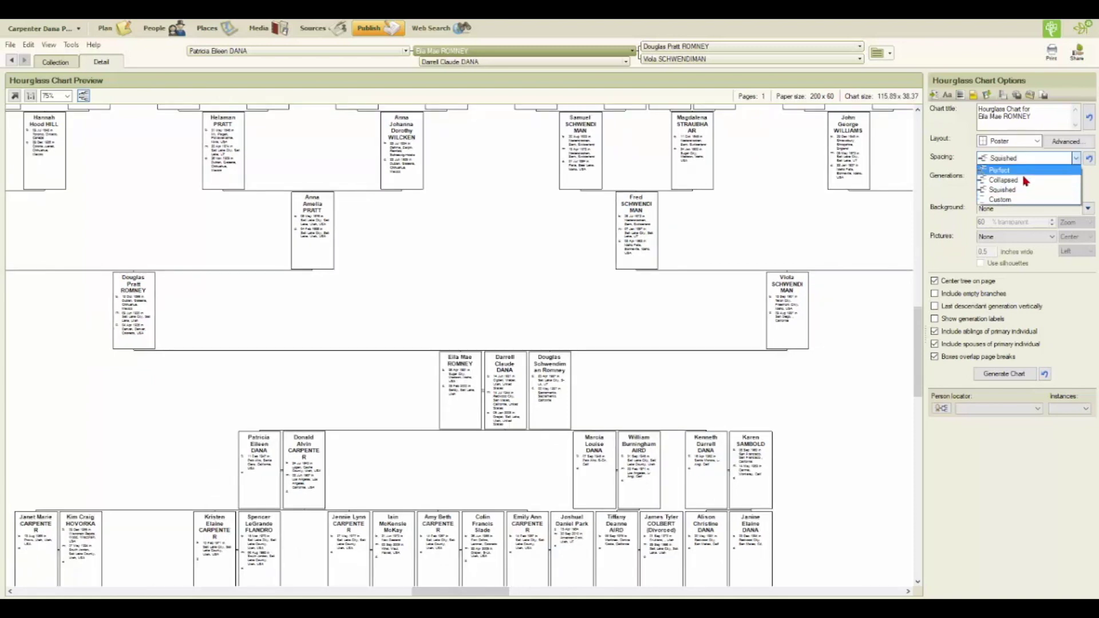
pyautogui.click(1020, 171)
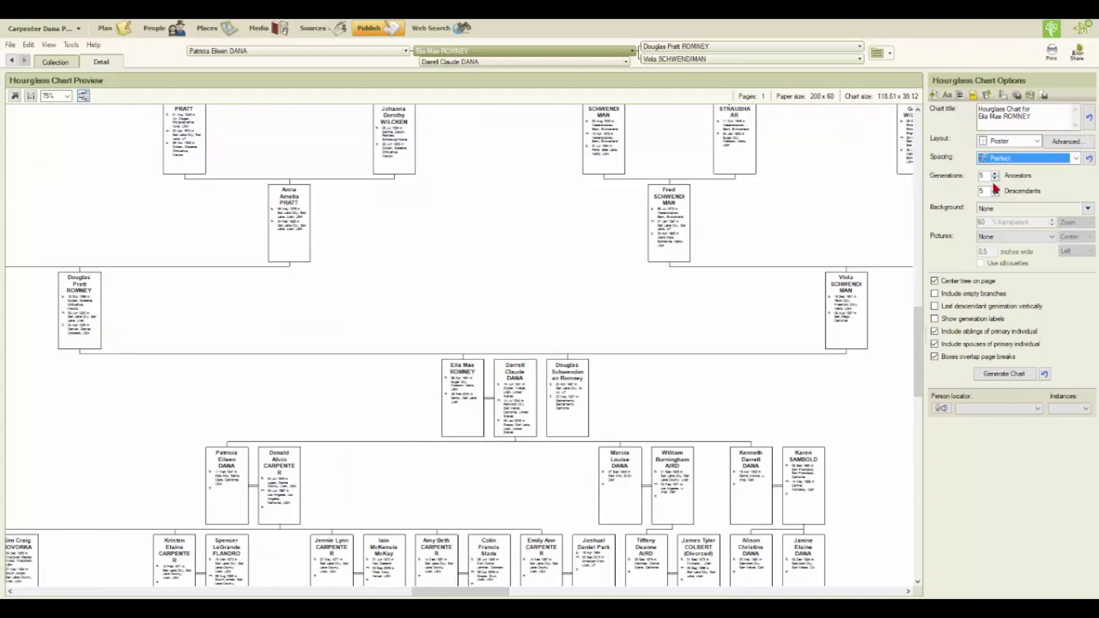
# - Limit the chart to 4 ancestor and 4 descendant generations without the primary individual's siblings, and view it at 33%
pyautogui.click(995, 178)
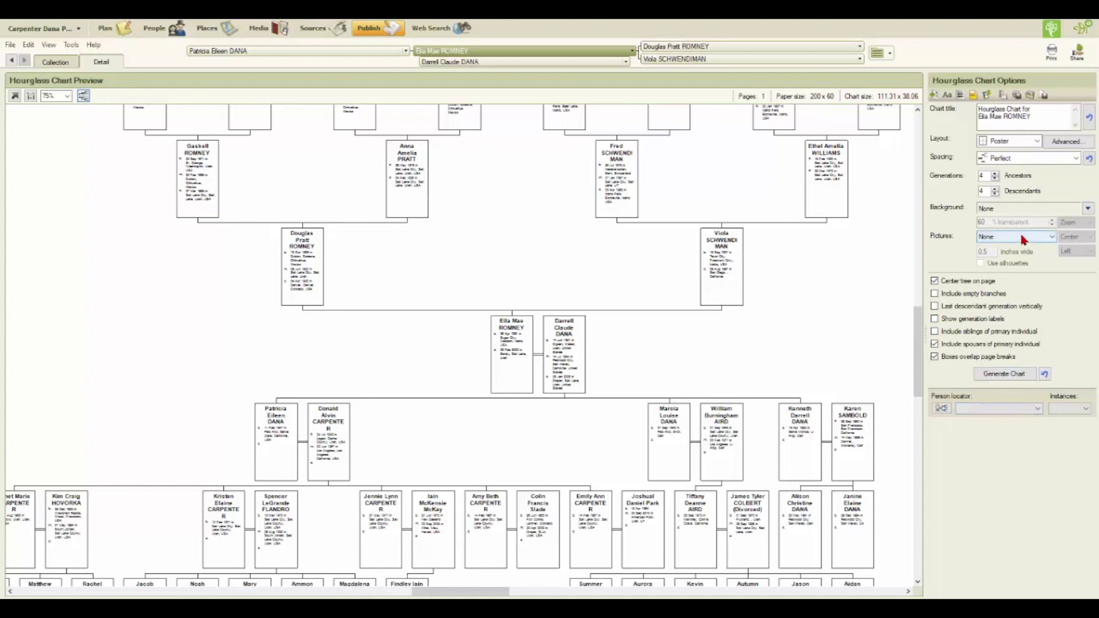
pyautogui.click(65, 97)
pyautogui.click(56, 224)
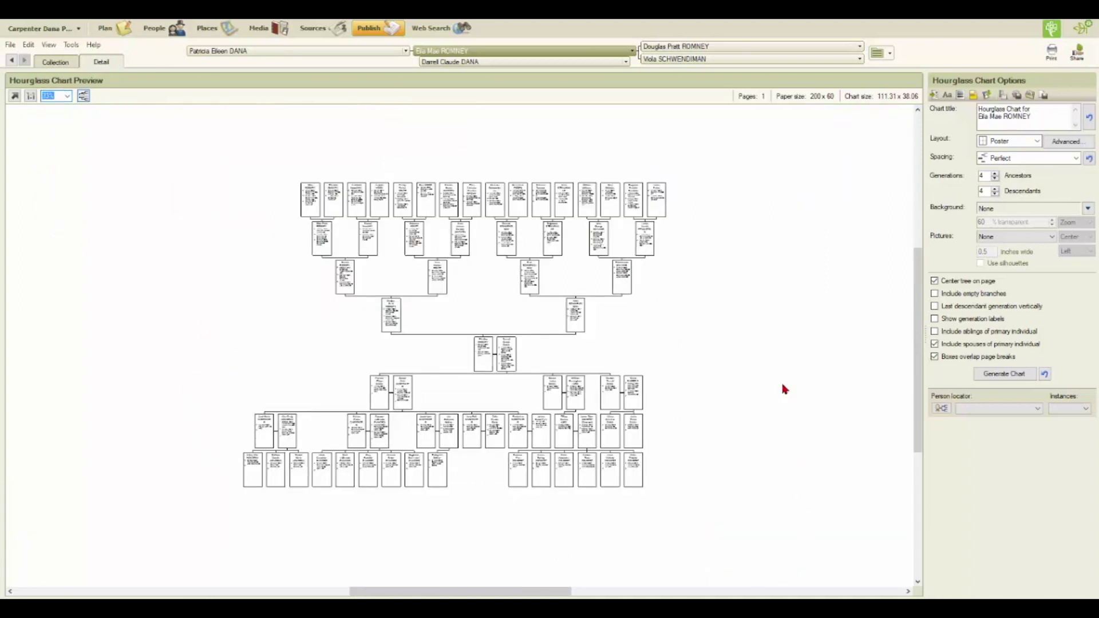
# - Save the customized hourglass chart under its suggested chart name
pyautogui.click(1043, 97)
pyautogui.click(587, 342)
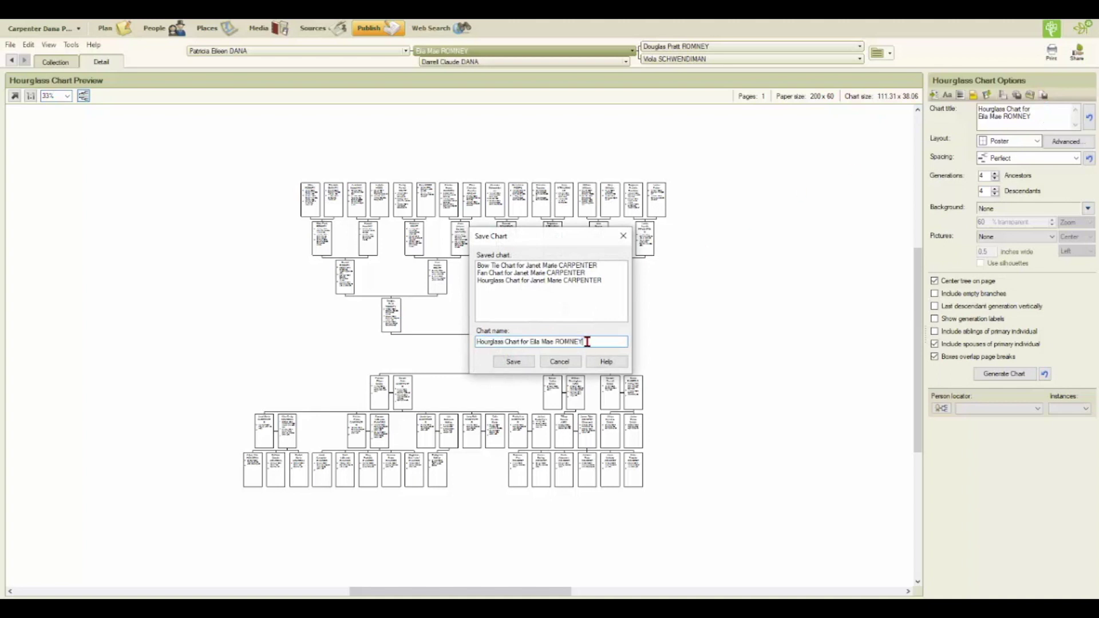
pyautogui.click(514, 362)
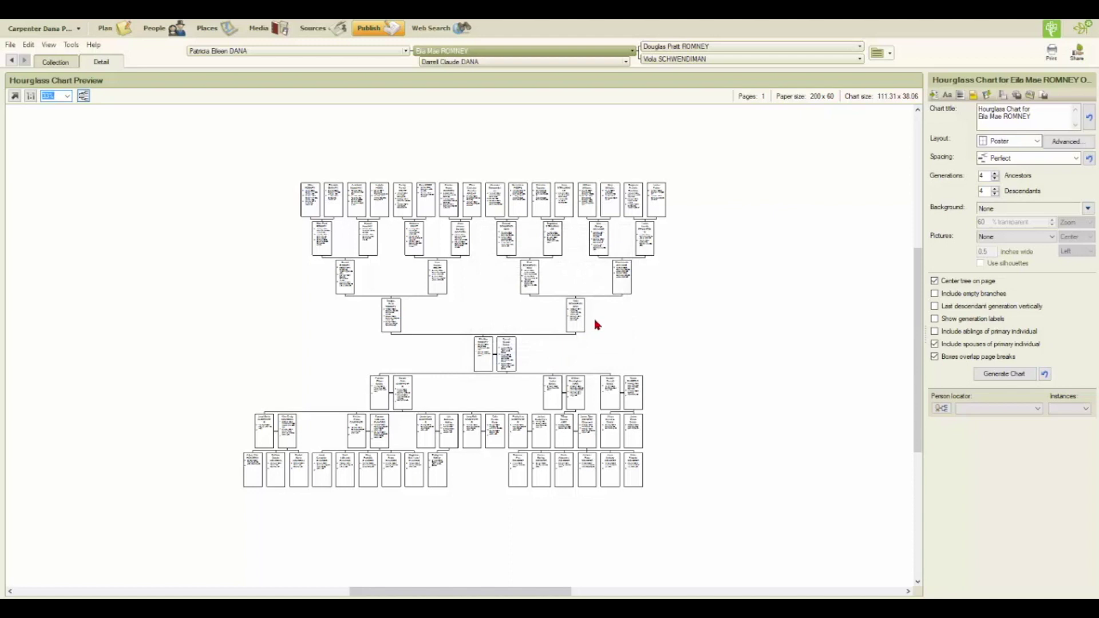
# - Find the newly saved hourglass chart among the collection's saved charts and select it
pyautogui.click(55, 62)
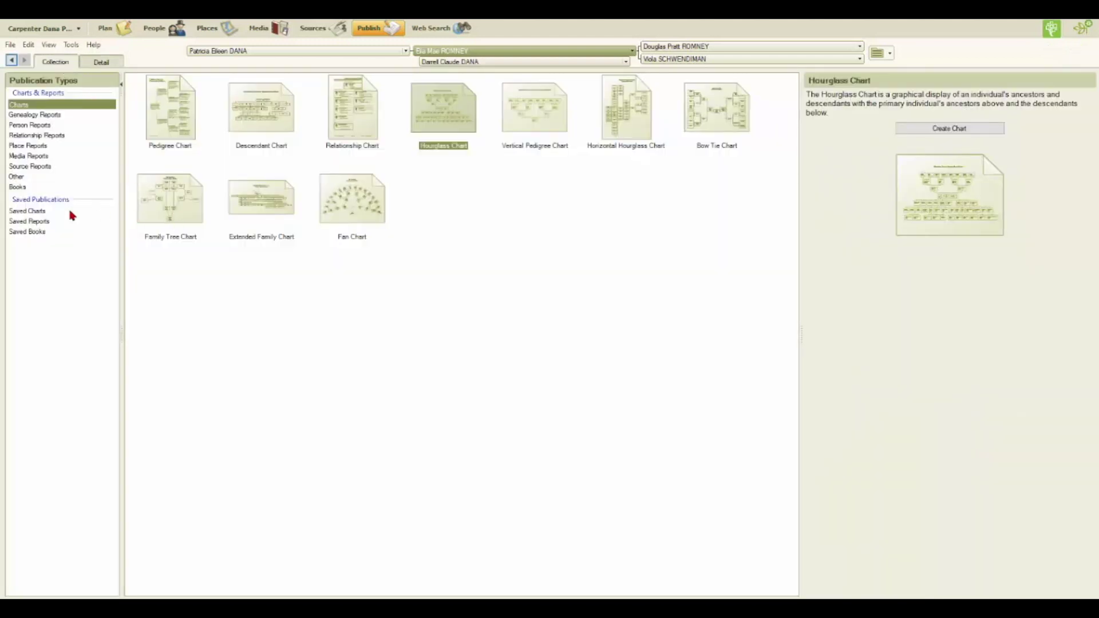
pyautogui.click(34, 212)
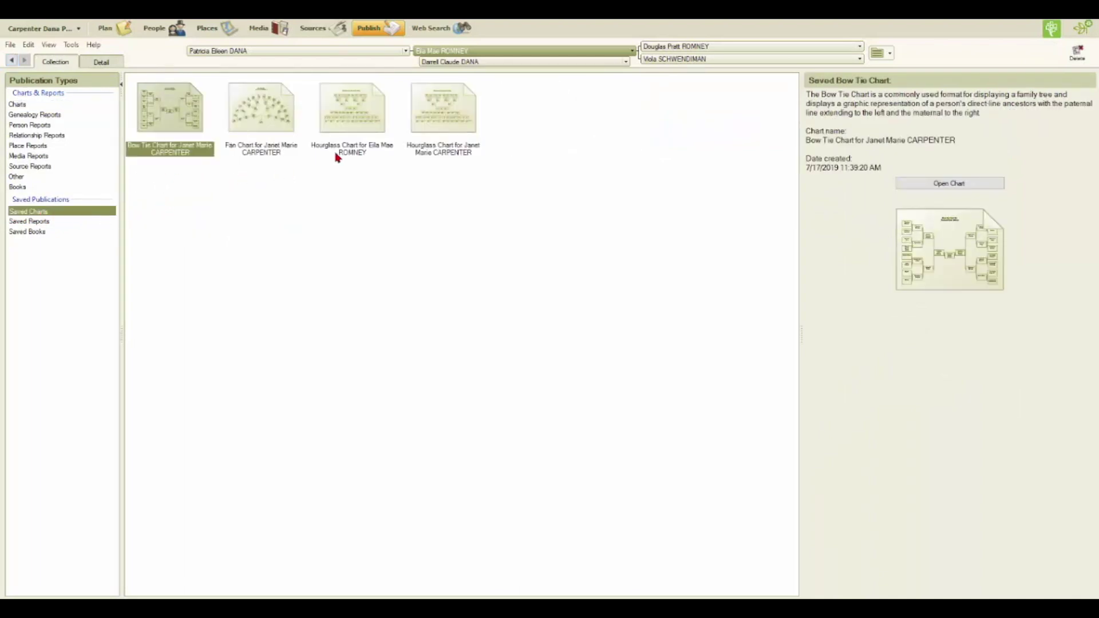
pyautogui.click(369, 122)
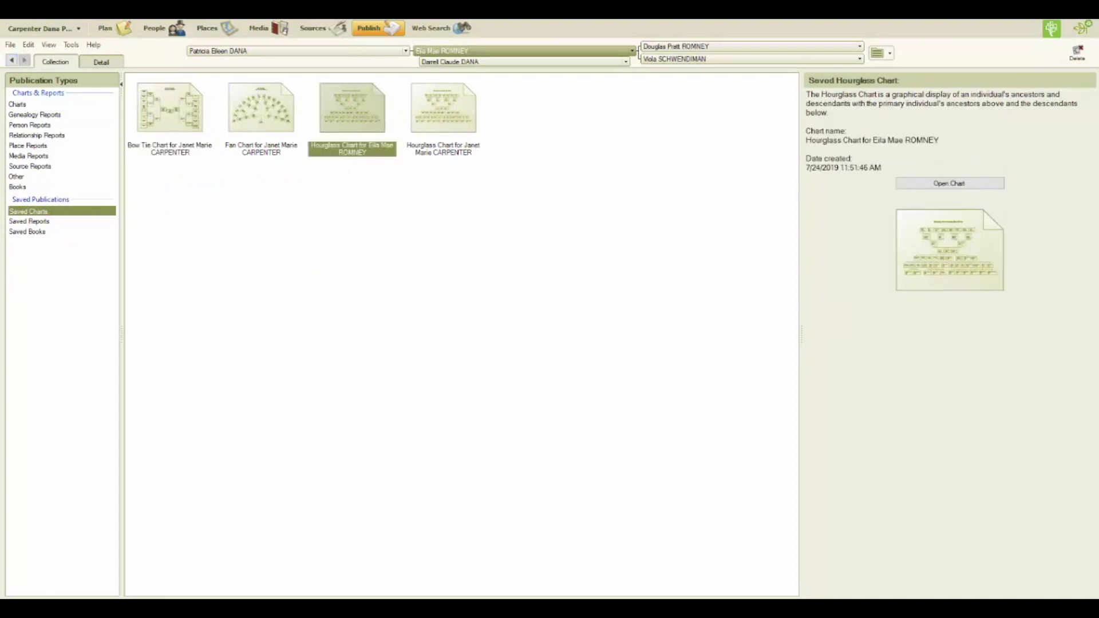
# - Export the entire tree file in Family Tree Maker 2017 format as an .ftmb package to the Camtasia files folder on the desktop
pyautogui.click(10, 45)
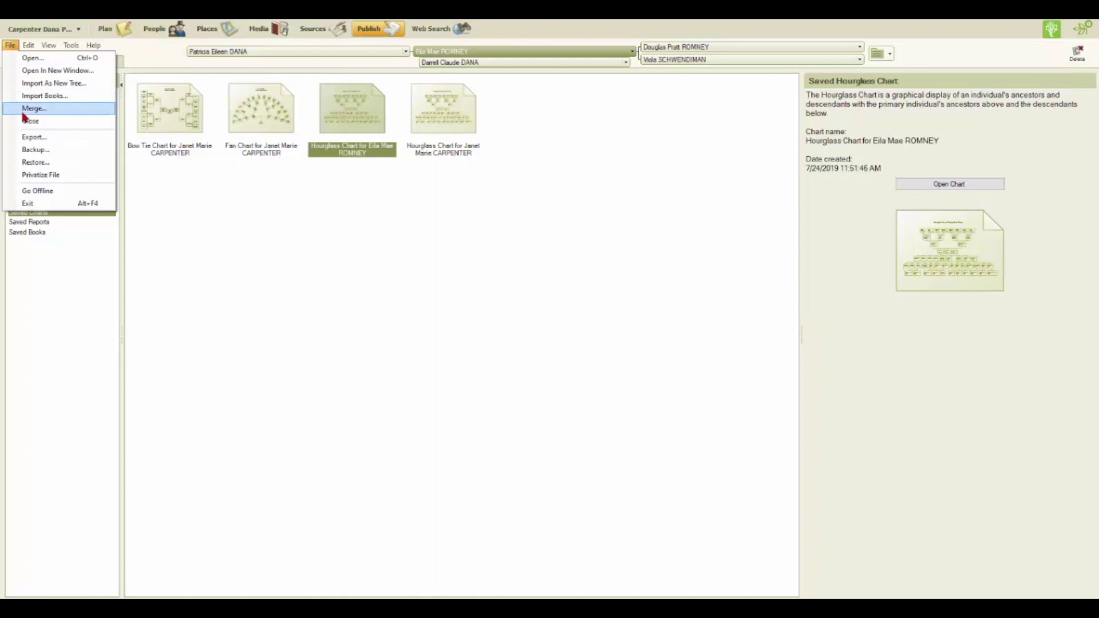
pyautogui.click(33, 137)
pyautogui.click(606, 227)
pyautogui.click(605, 236)
pyautogui.click(596, 408)
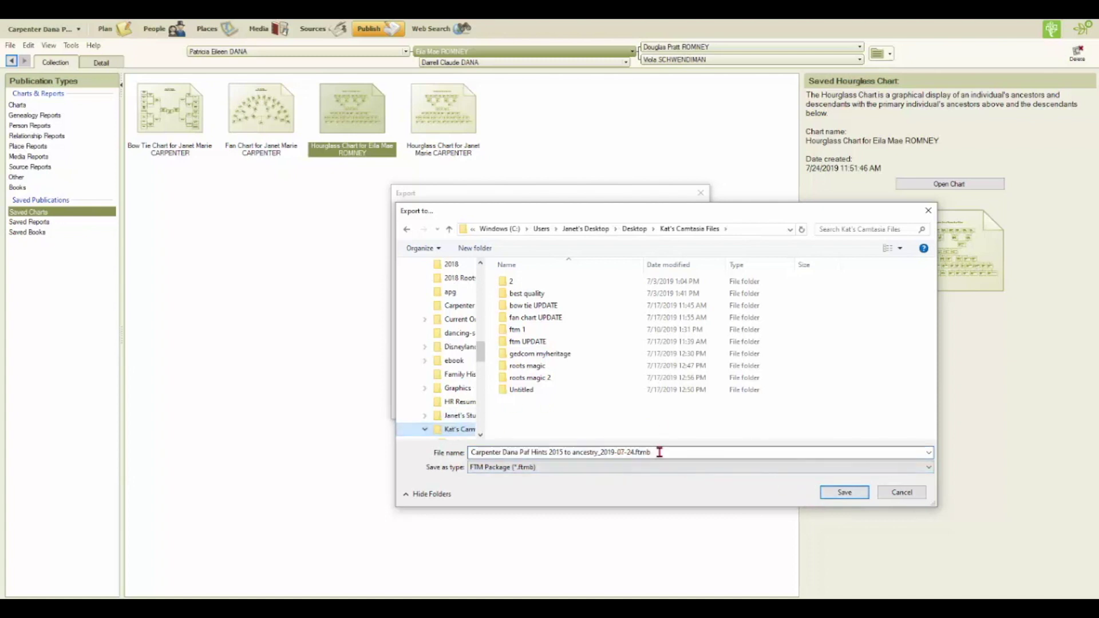
pyautogui.click(833, 493)
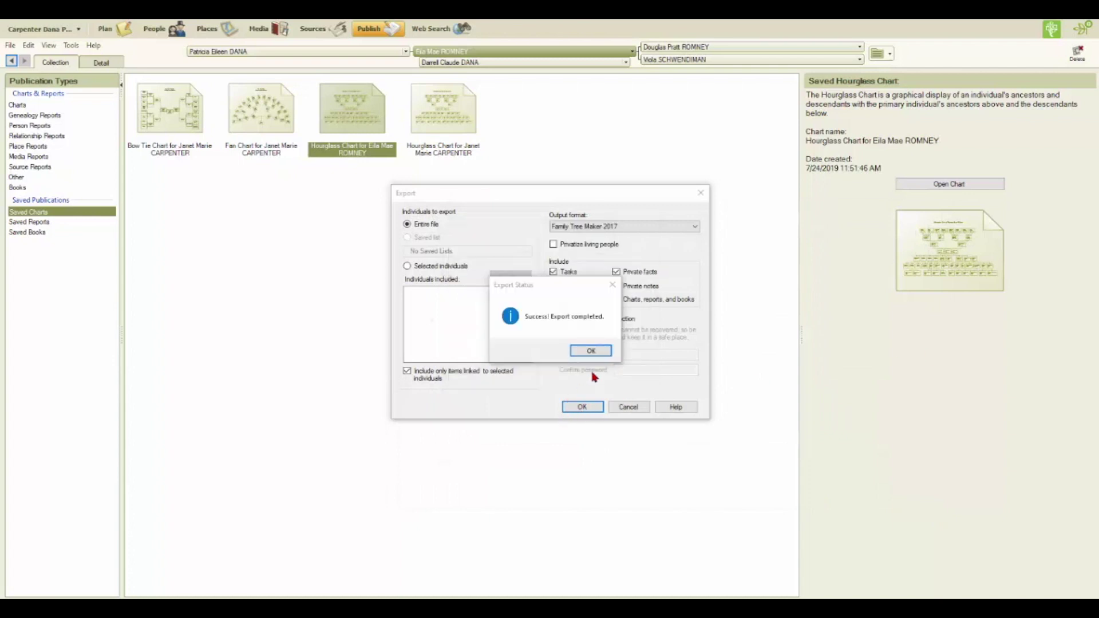
pyautogui.click(603, 353)
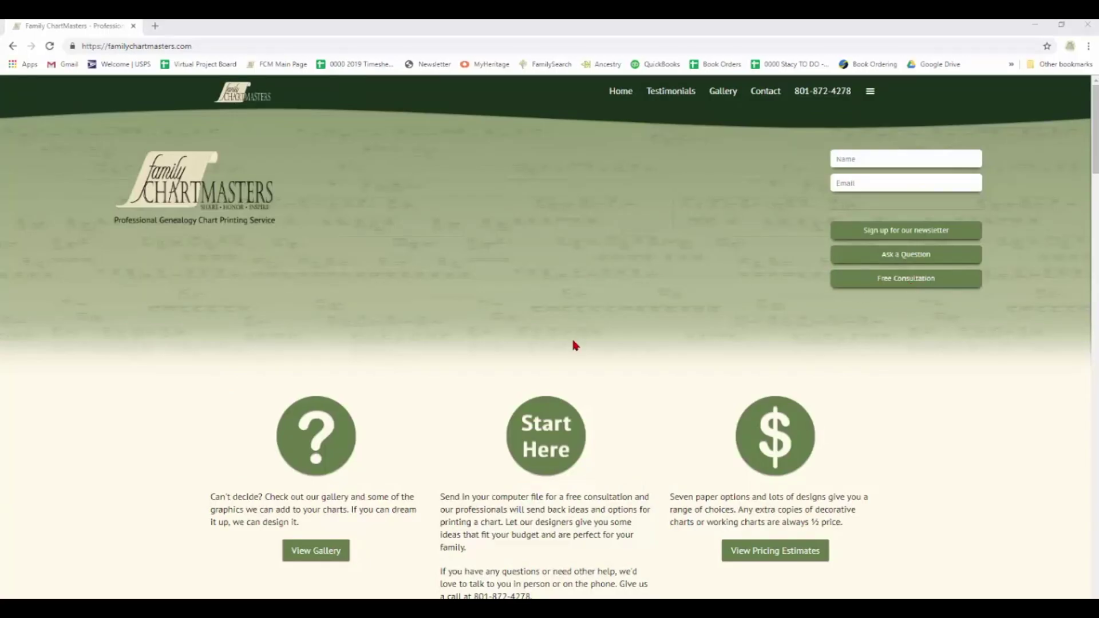
# - Switch to the Family ChartMasters website in the browser, open its Free Consultation form and start a file upload
pyautogui.scroll(-3, 573, 344)
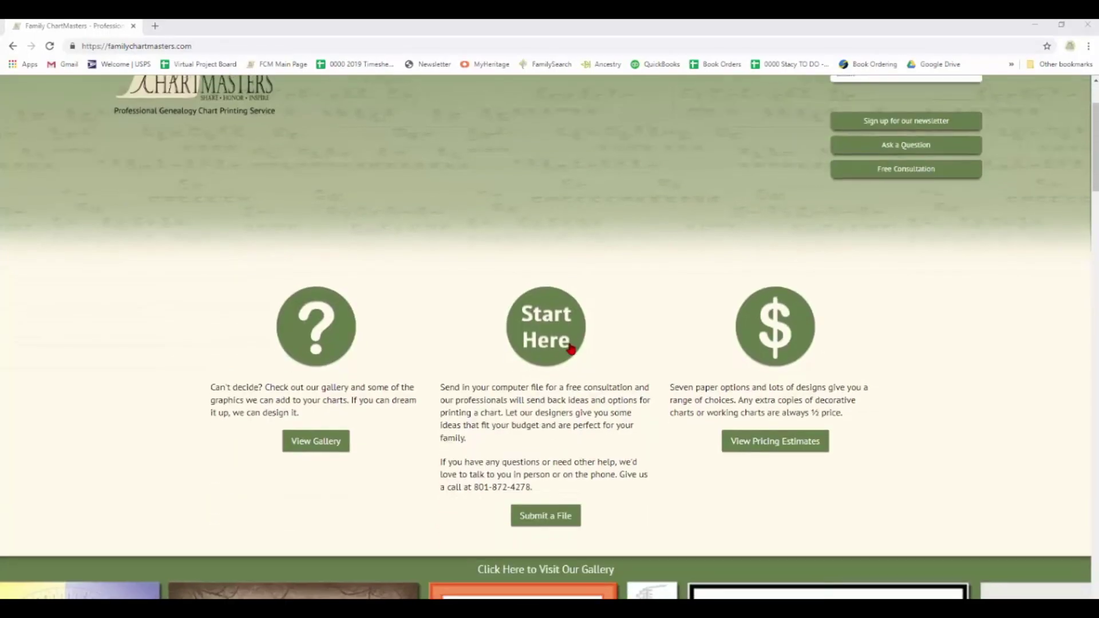
pyautogui.click(540, 346)
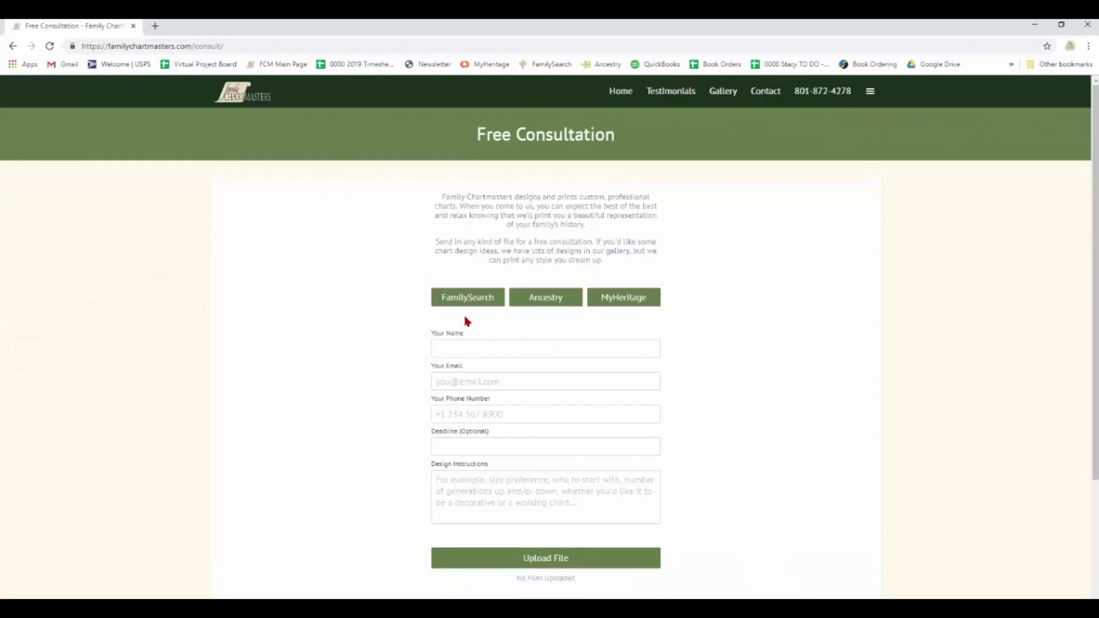
pyautogui.scroll(-1, 579, 457)
pyautogui.click(530, 500)
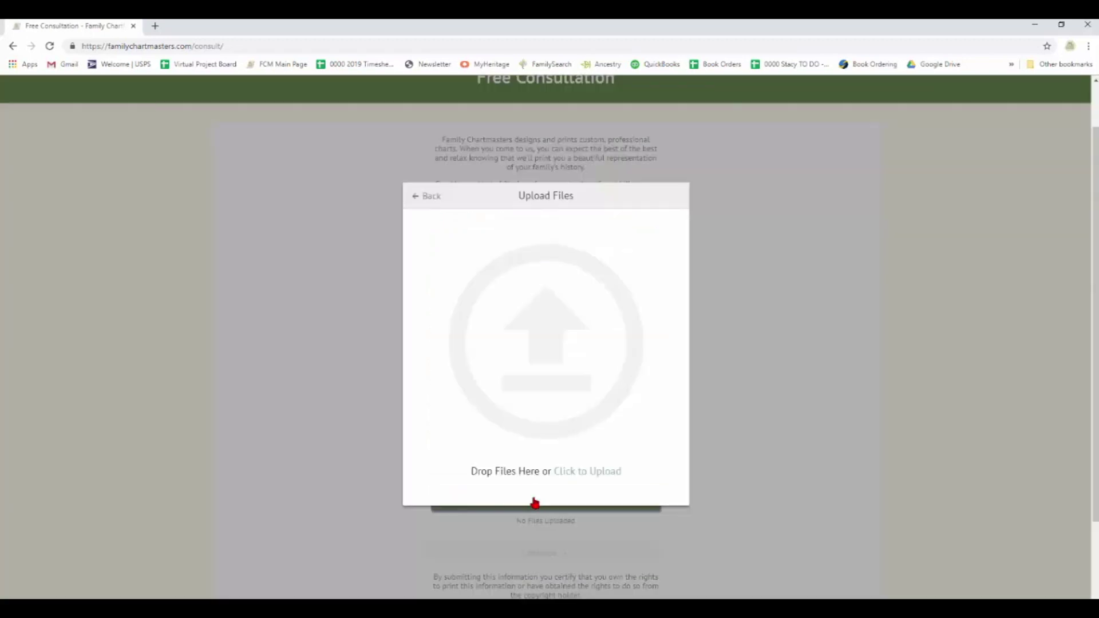
# - Upload the exported .ftmb package dated 2019-07-24 from the Camtasia files folder and finish the upload to attach it to the form
pyautogui.click(577, 472)
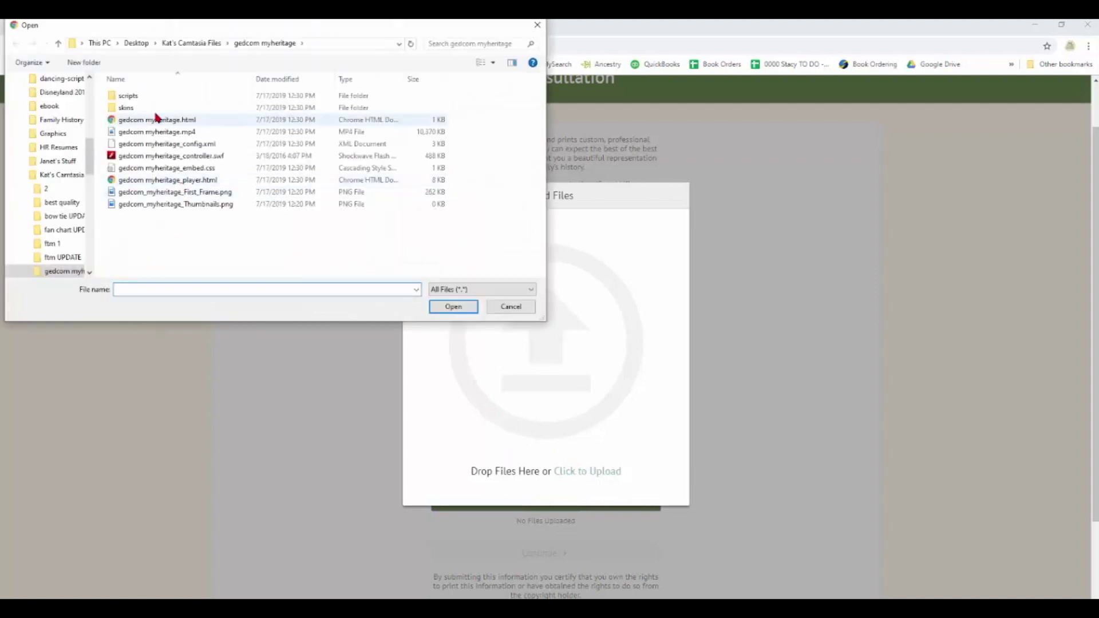
pyautogui.scroll(-3, 57, 246)
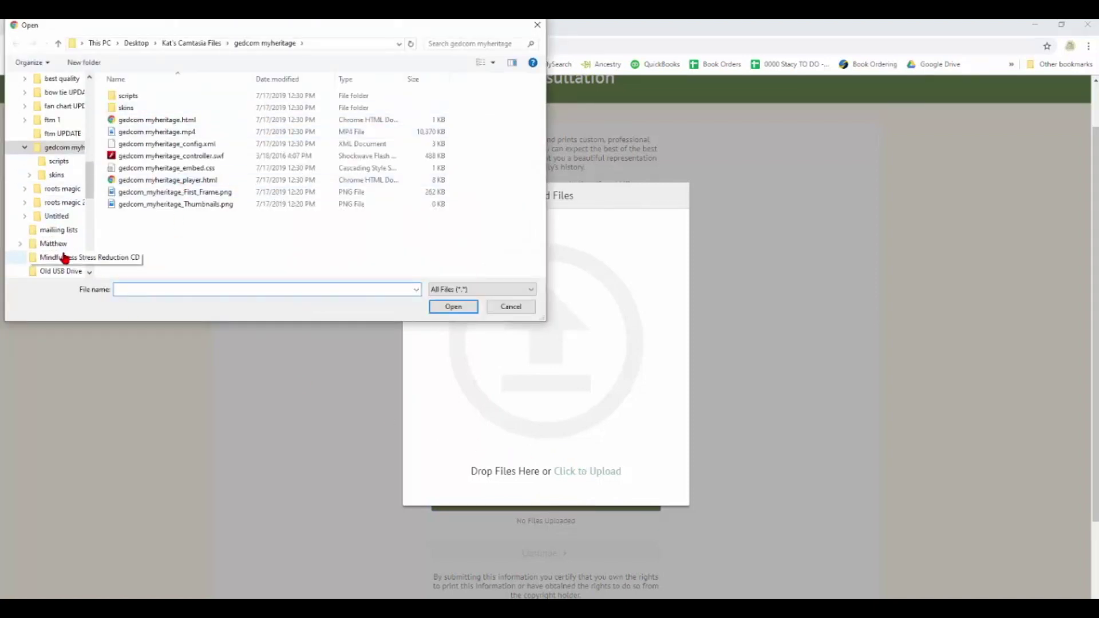
pyautogui.scroll(2, 67, 235)
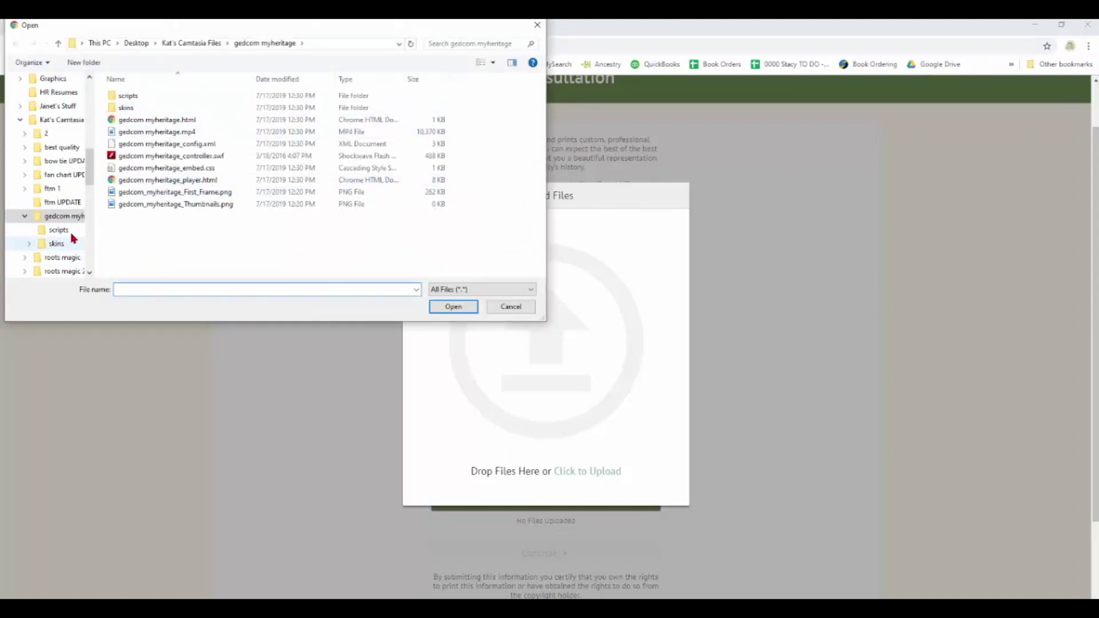
pyautogui.click(66, 123)
pyautogui.scroll(-5, 179, 252)
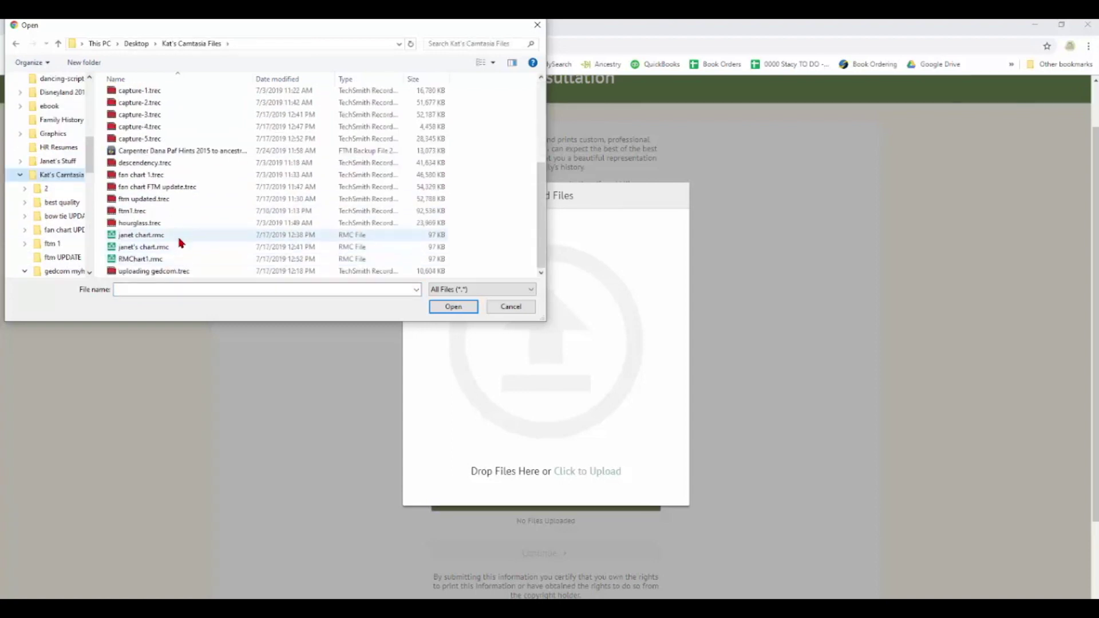
pyautogui.scroll(2, 179, 243)
pyautogui.click(200, 219)
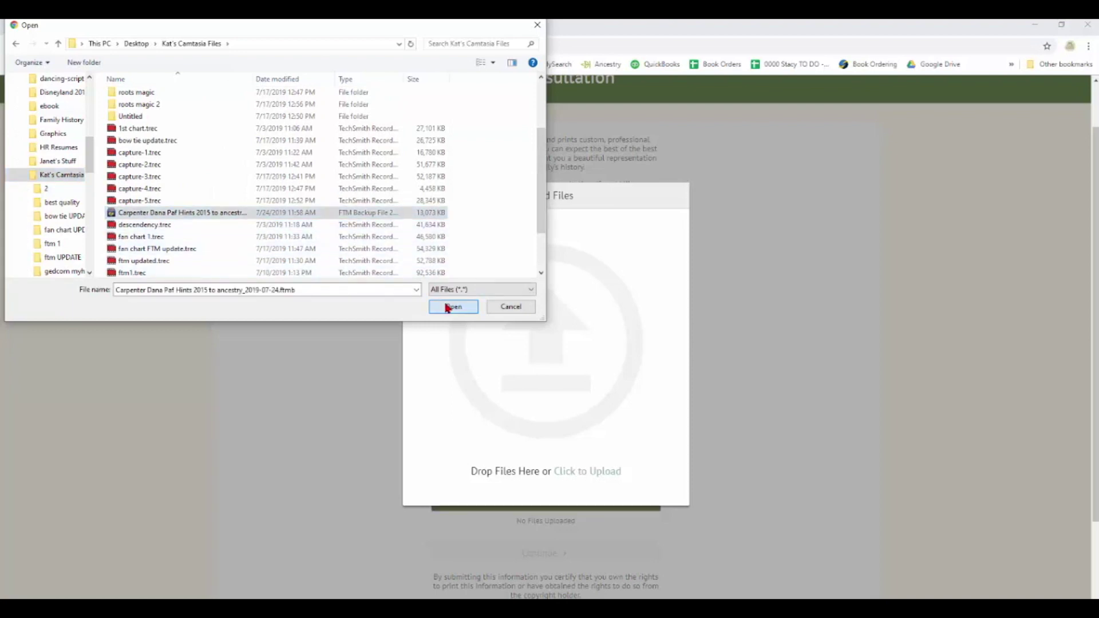
pyautogui.click(445, 305)
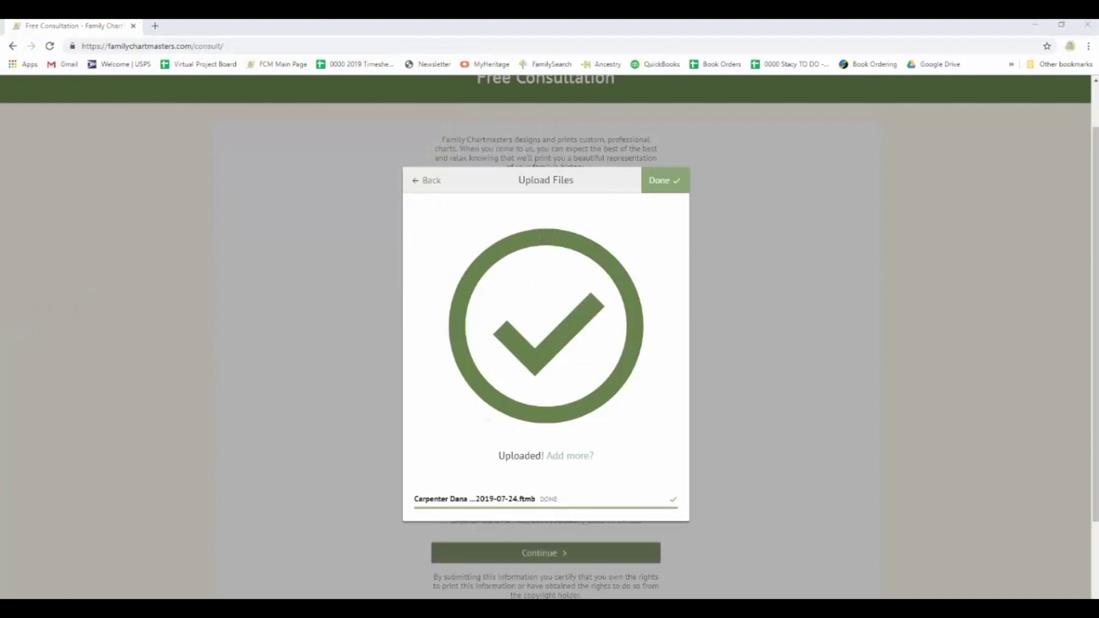
pyautogui.click(670, 180)
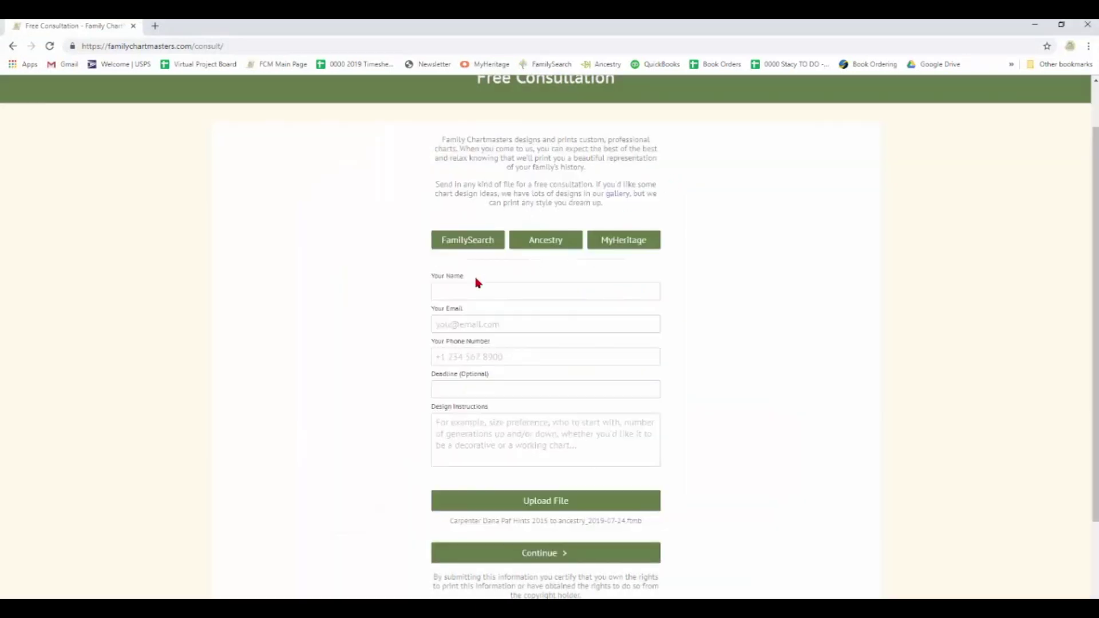